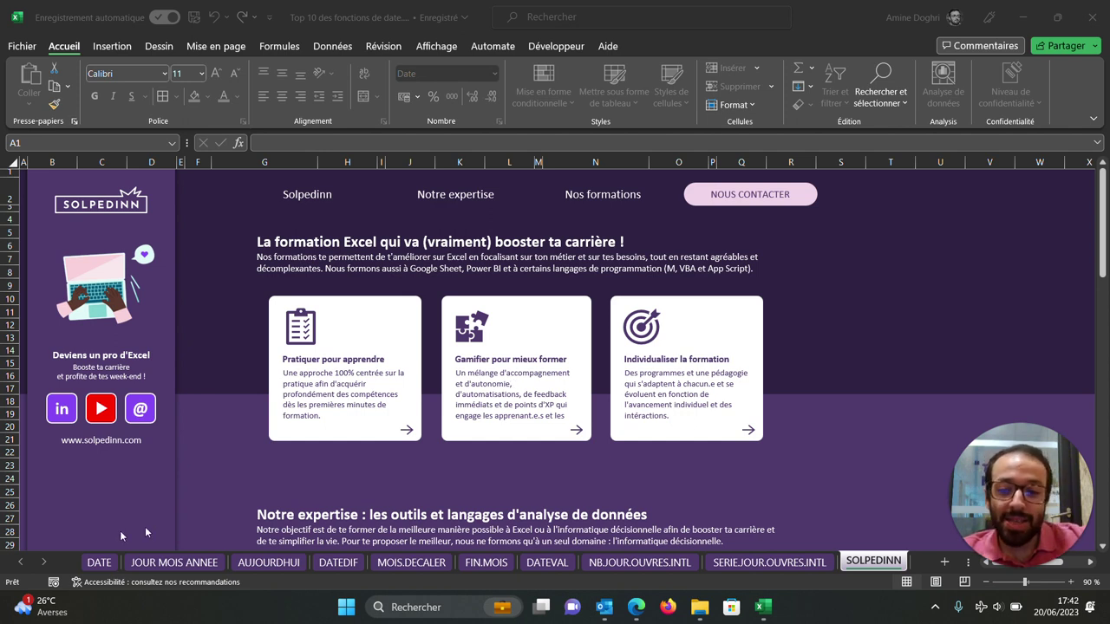
Switch to the DATE sheet with its empty 'Date de naissance' birth-date table.
click(99, 563)
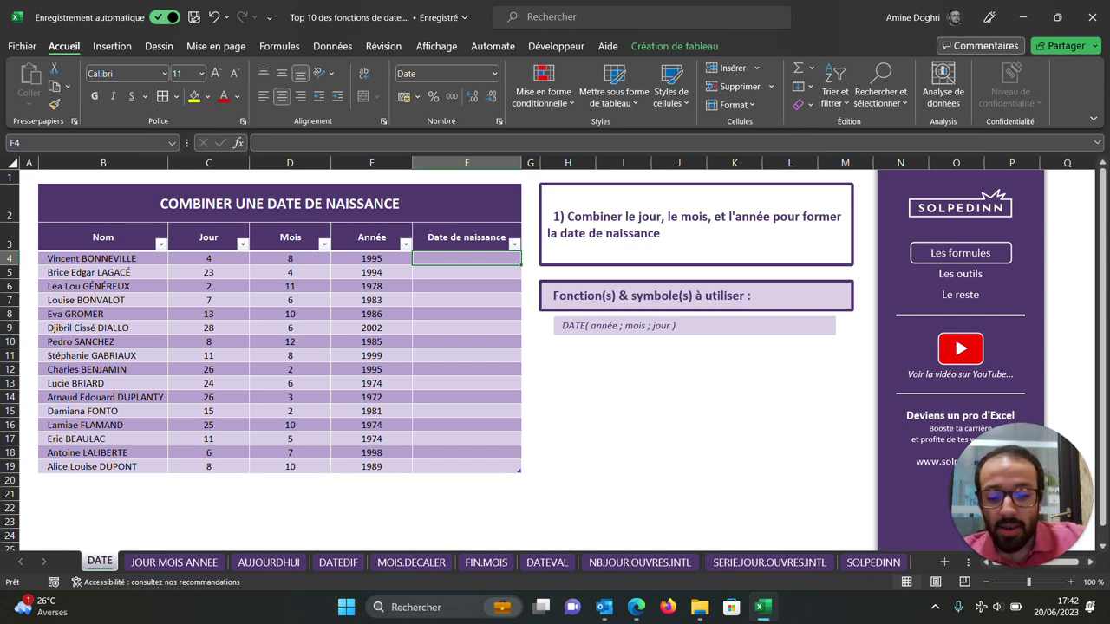
text(=)
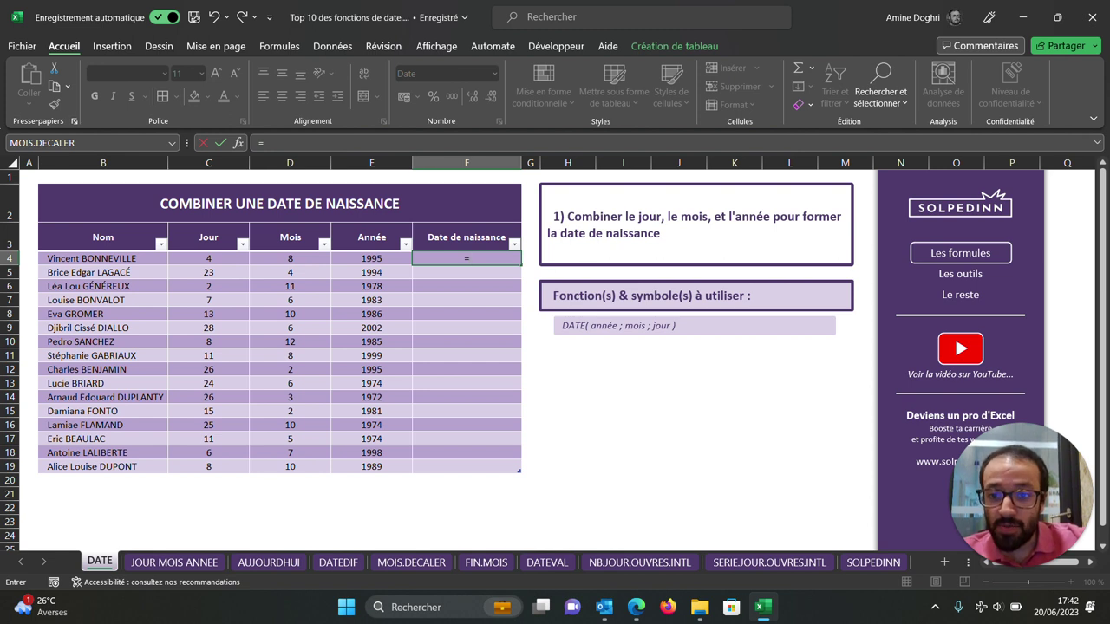
text(DA)
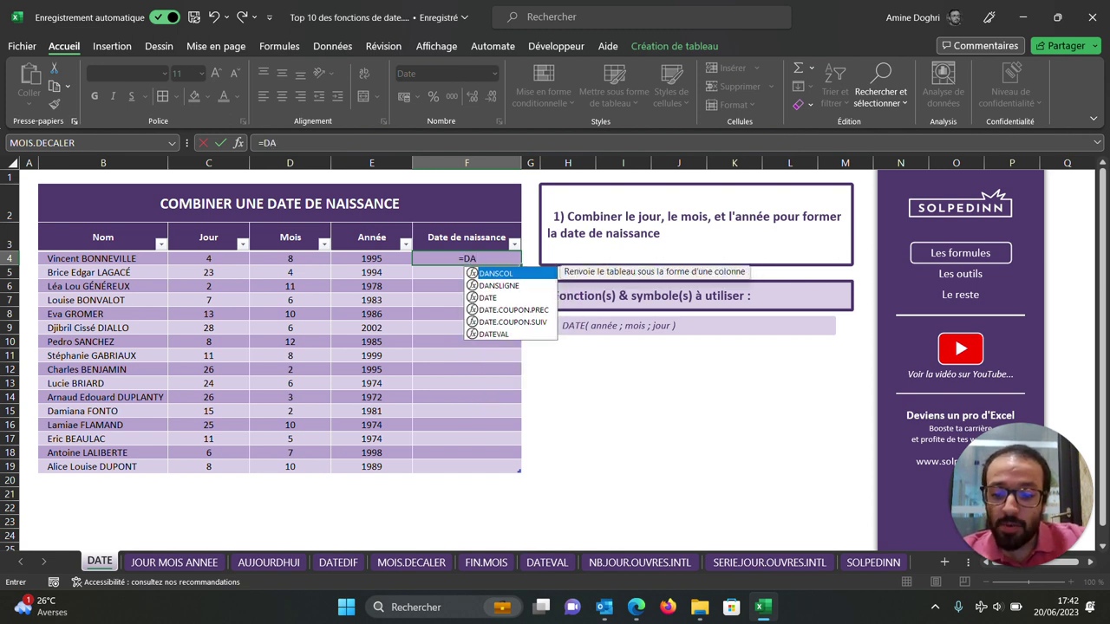
text(TE()
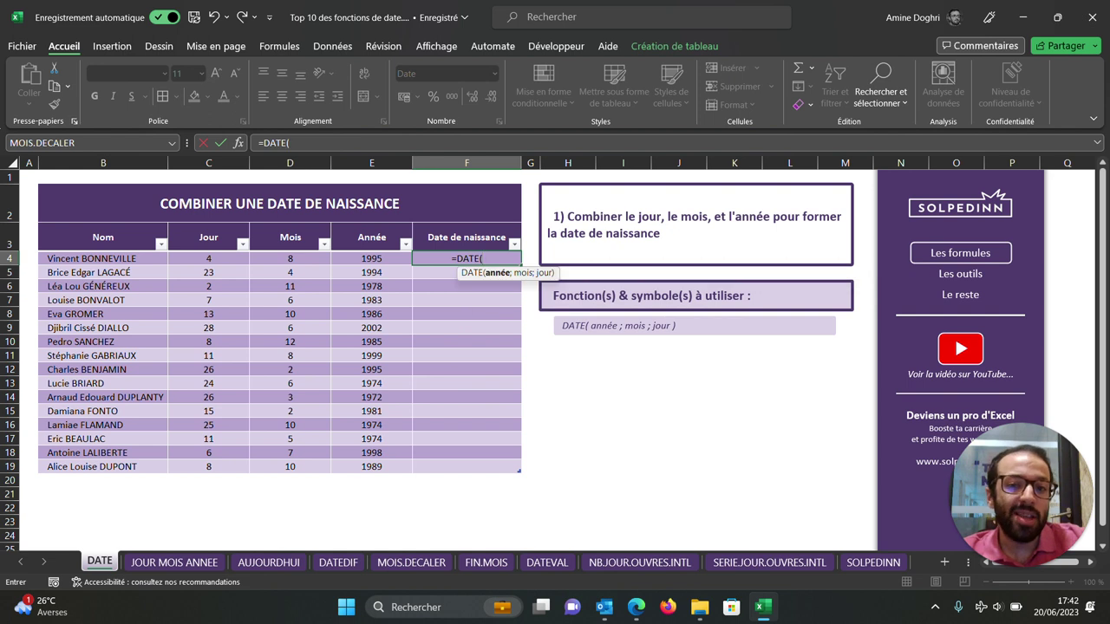
click(371, 258)
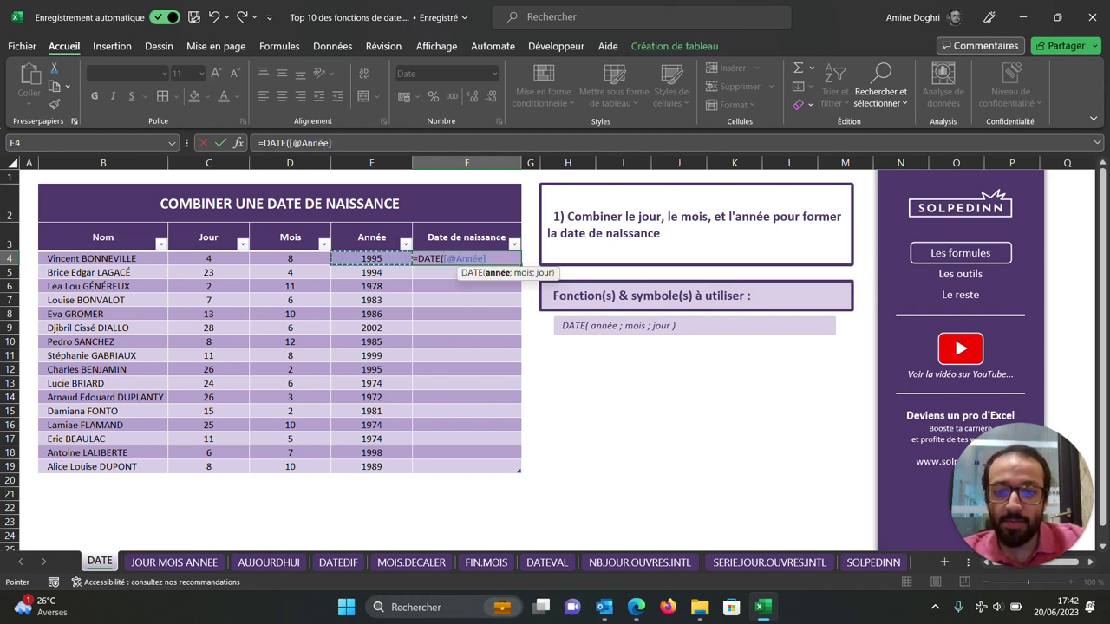
text(;)
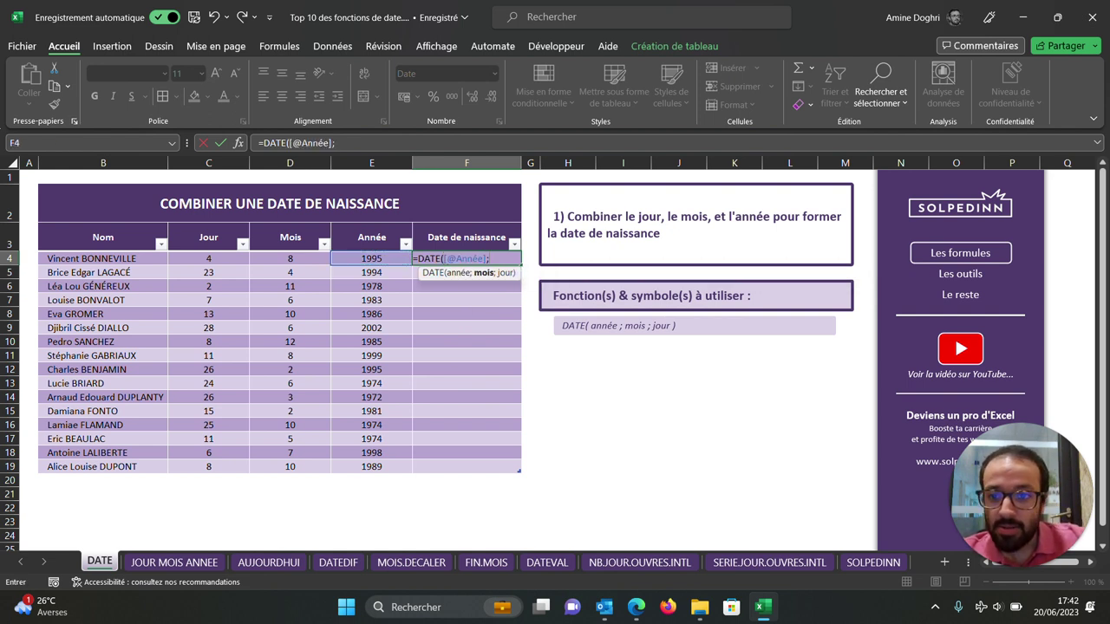
click(290, 259)
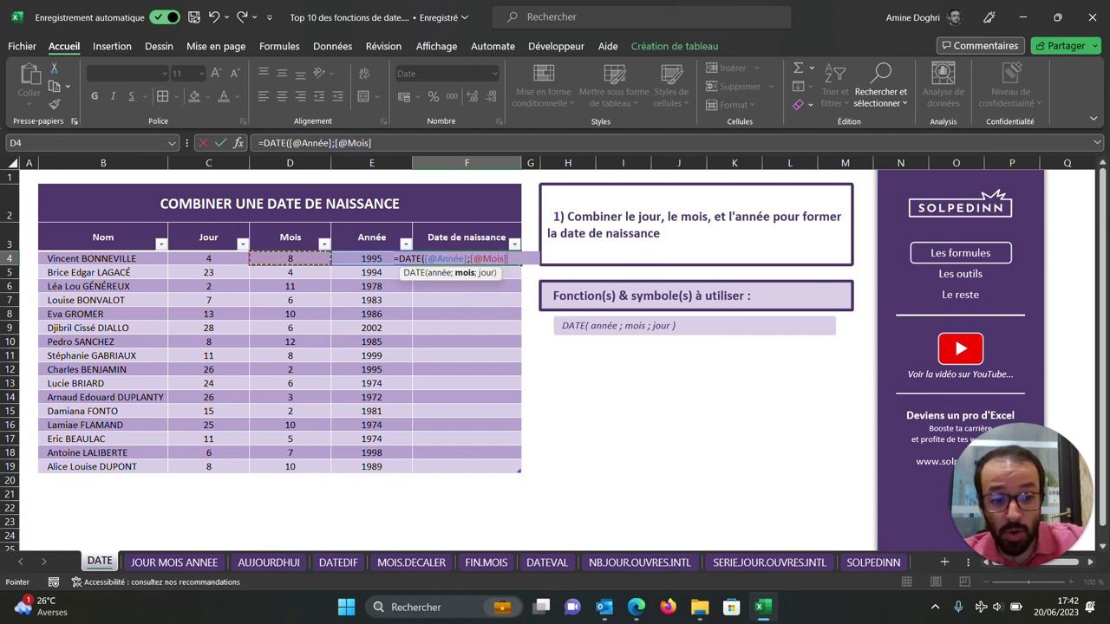
text(;)
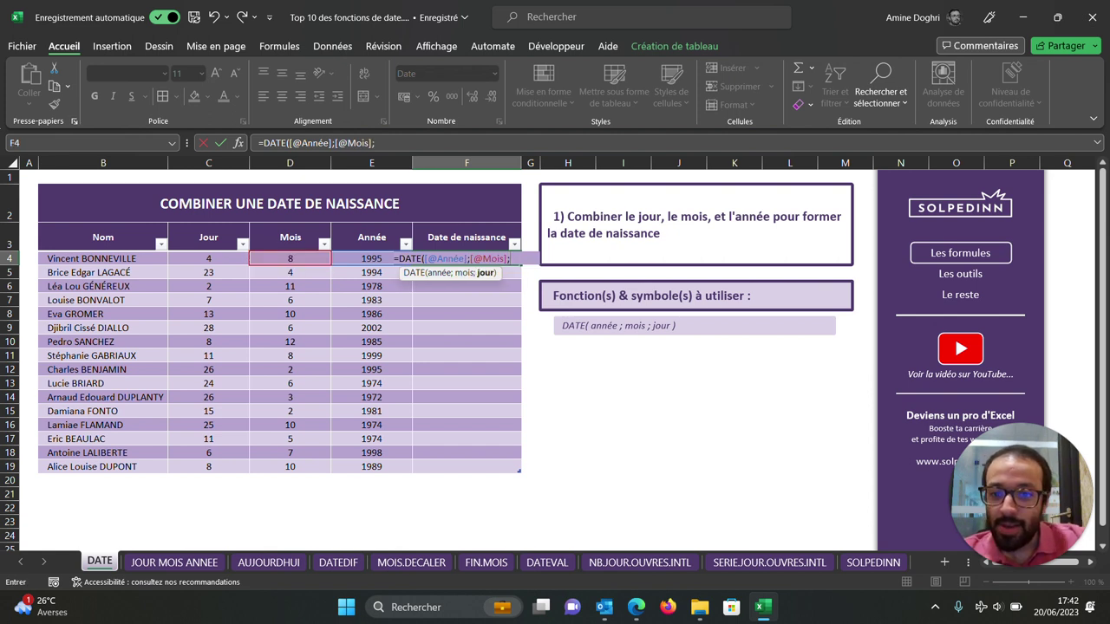
click(208, 259)
text())
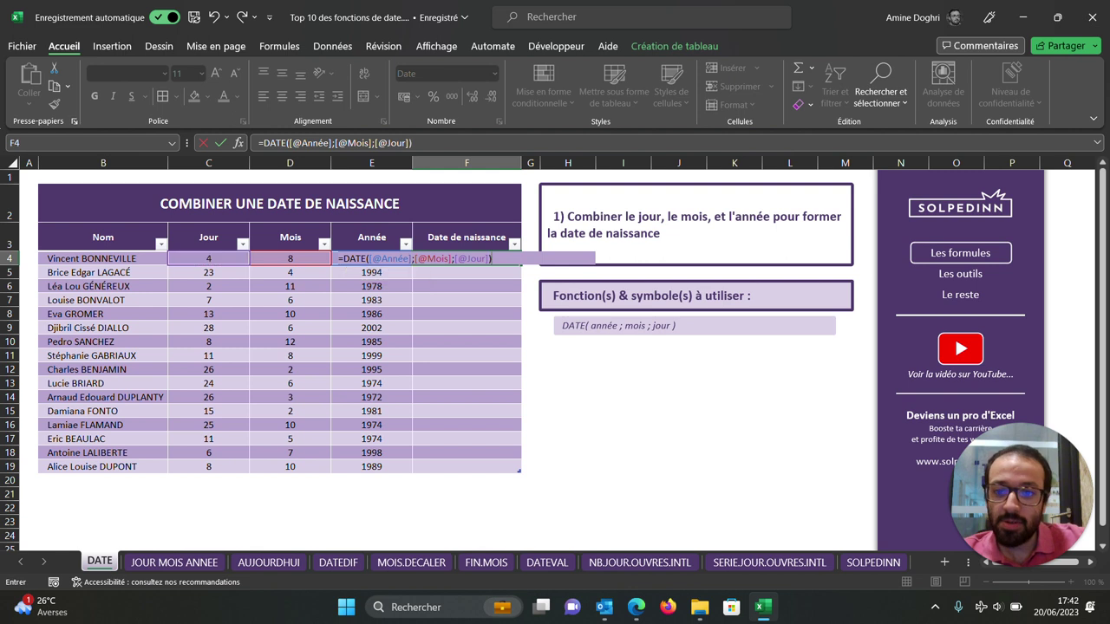
key(Return)
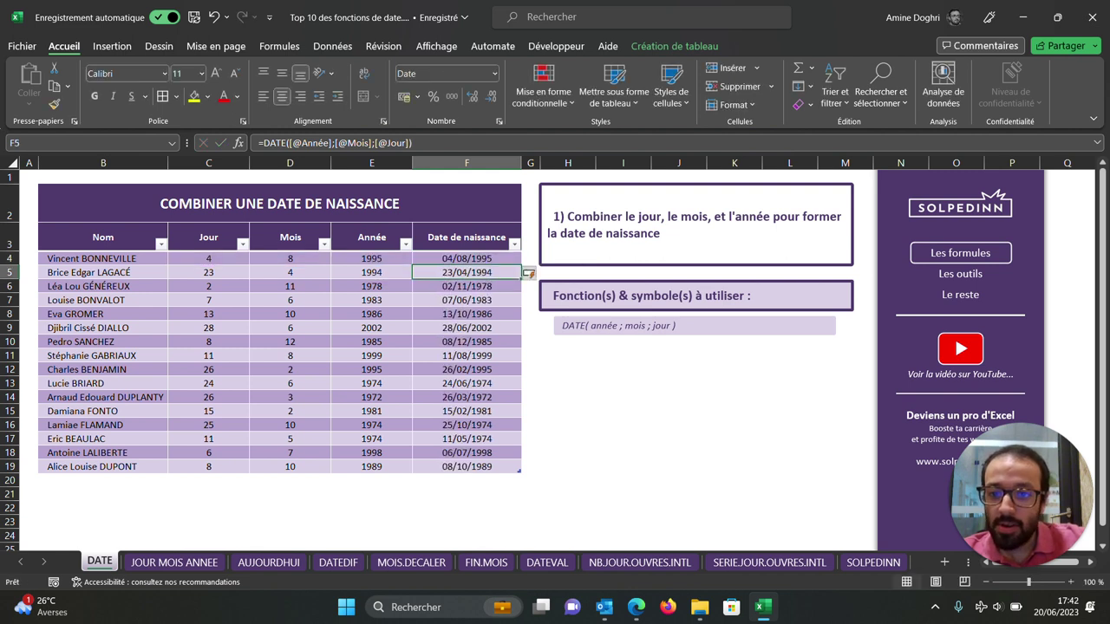
click(466, 258)
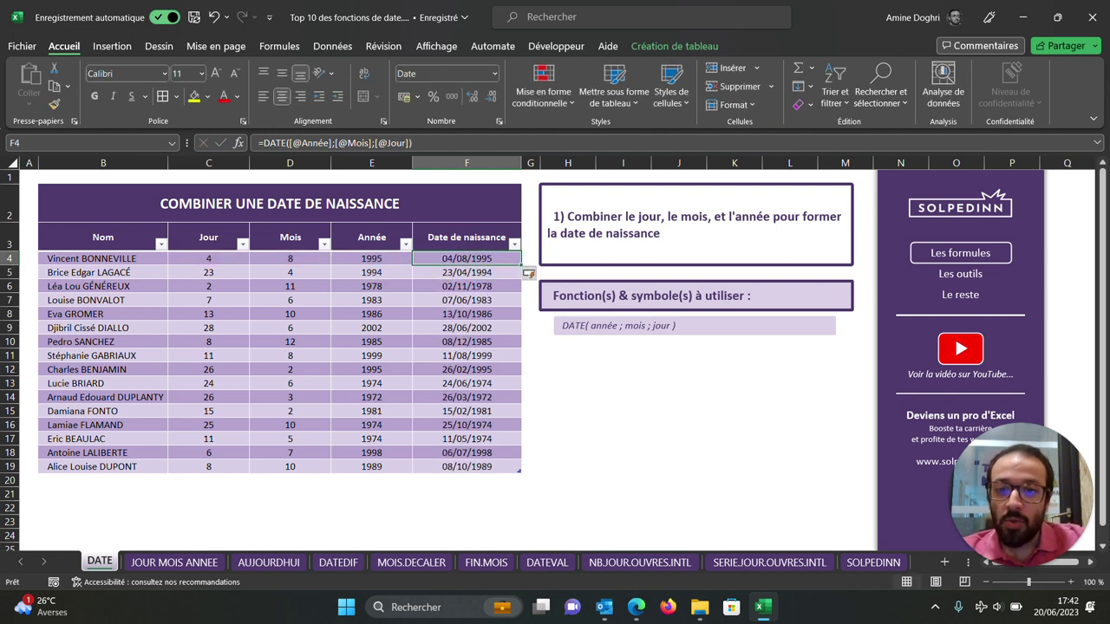
On the JOUR MOIS ANNEE sheet, fill the Jour column with =JOUR(F4).
click(180, 565)
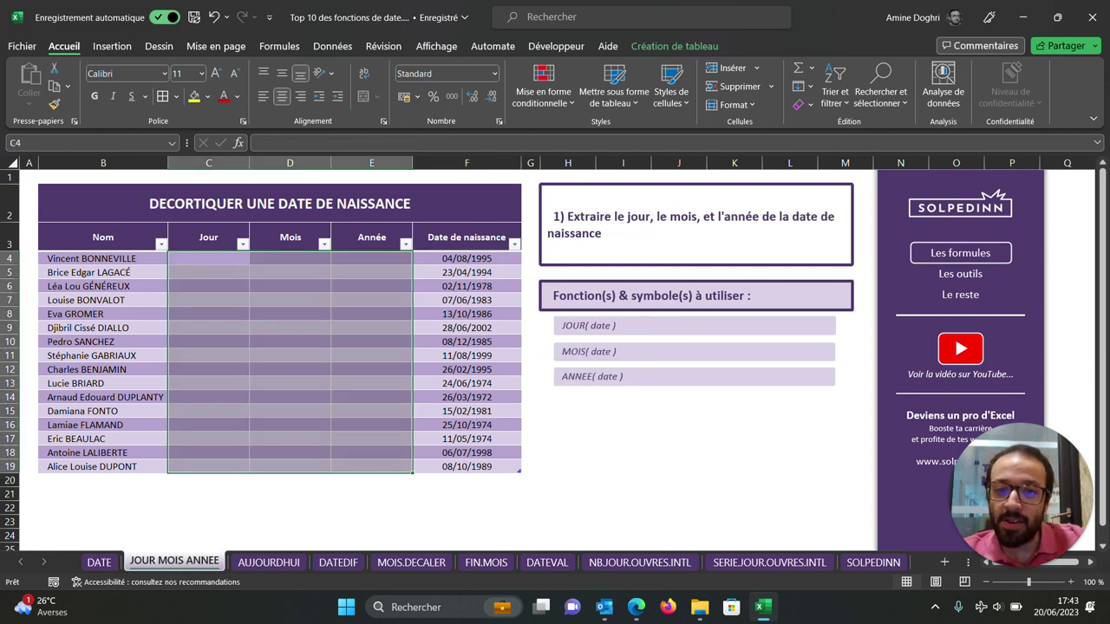
click(208, 258)
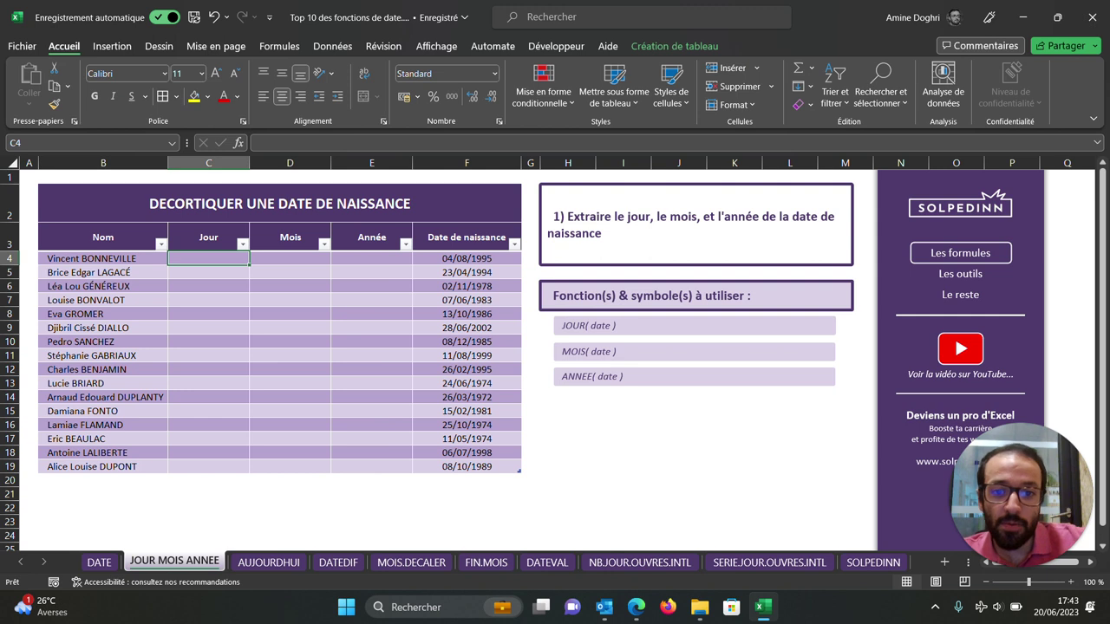
text(=j)
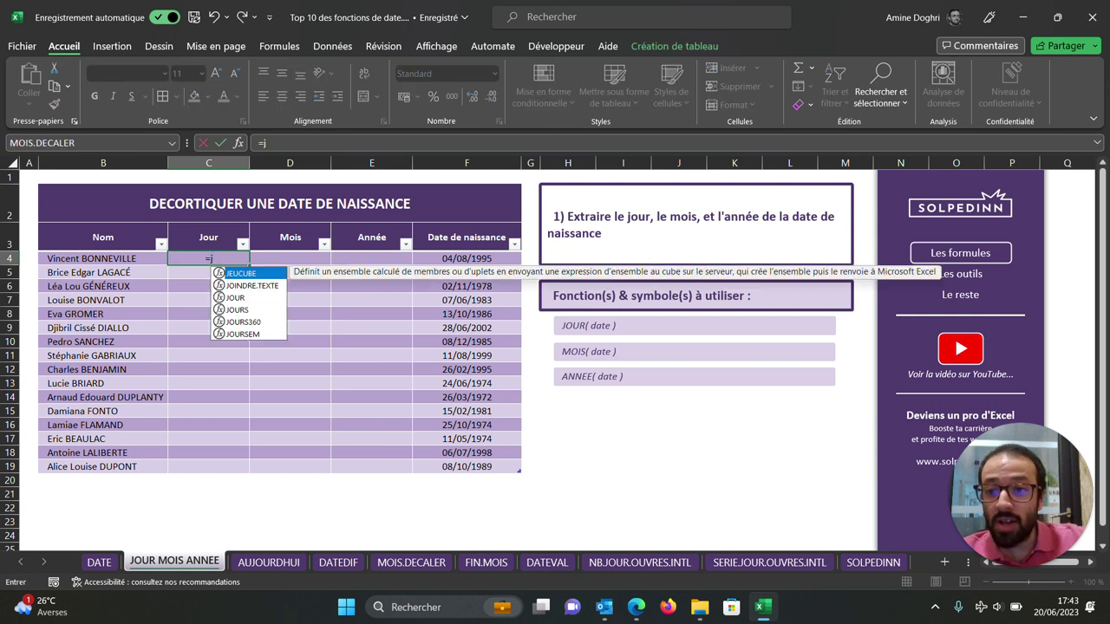
text(our()
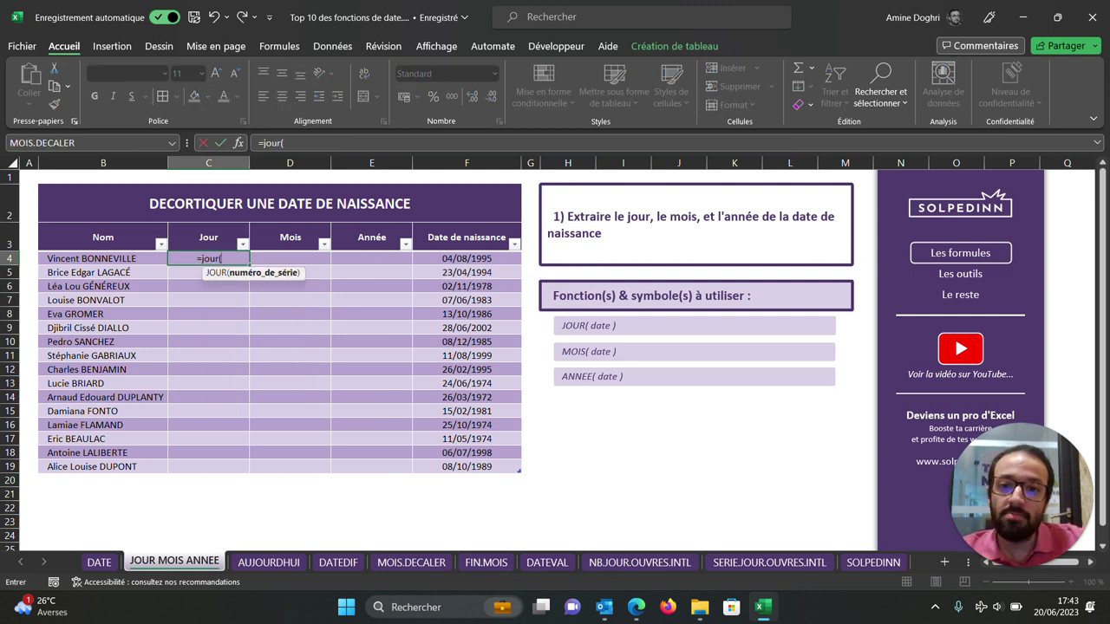
click(467, 258)
text())
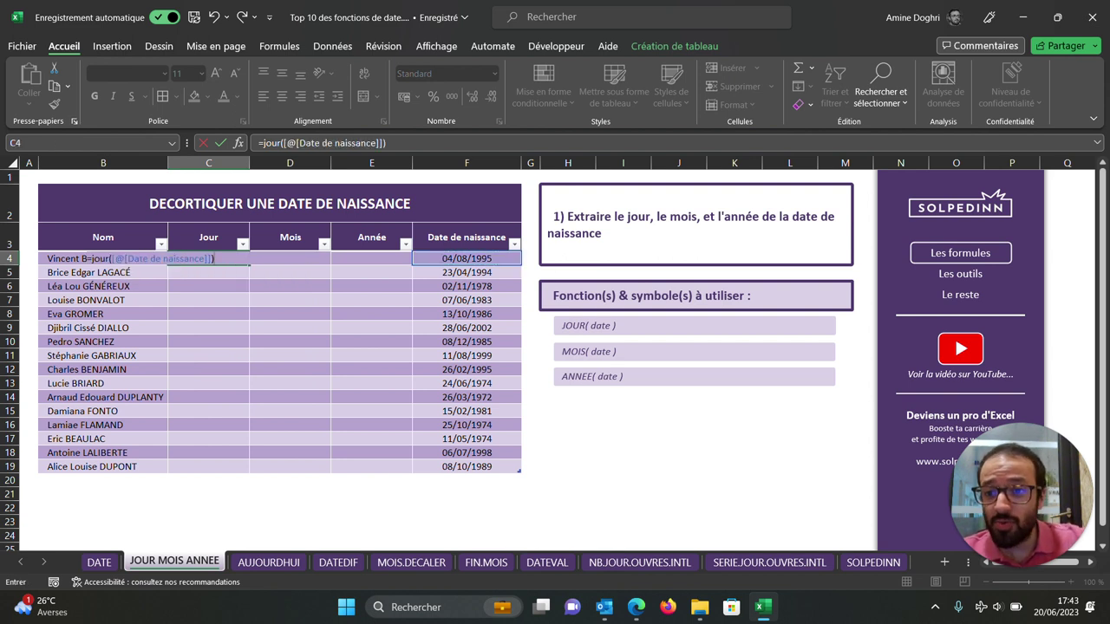
key(Return)
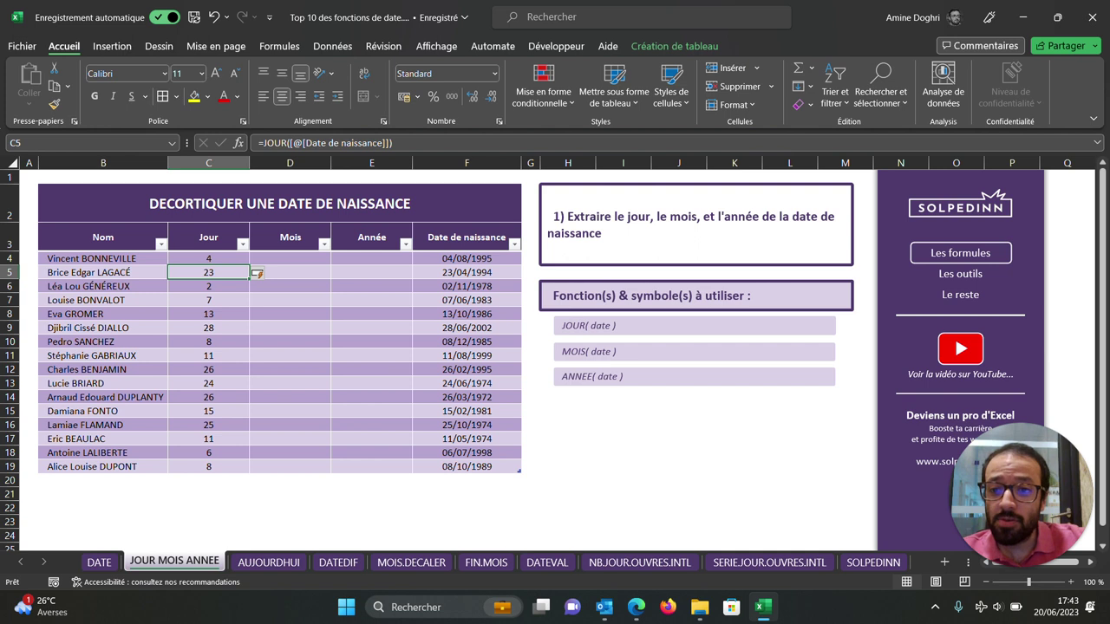
Fill the Mois column with =MOIS(F4), correcting a mistaken JOUR entry.
click(289, 259)
text(=)
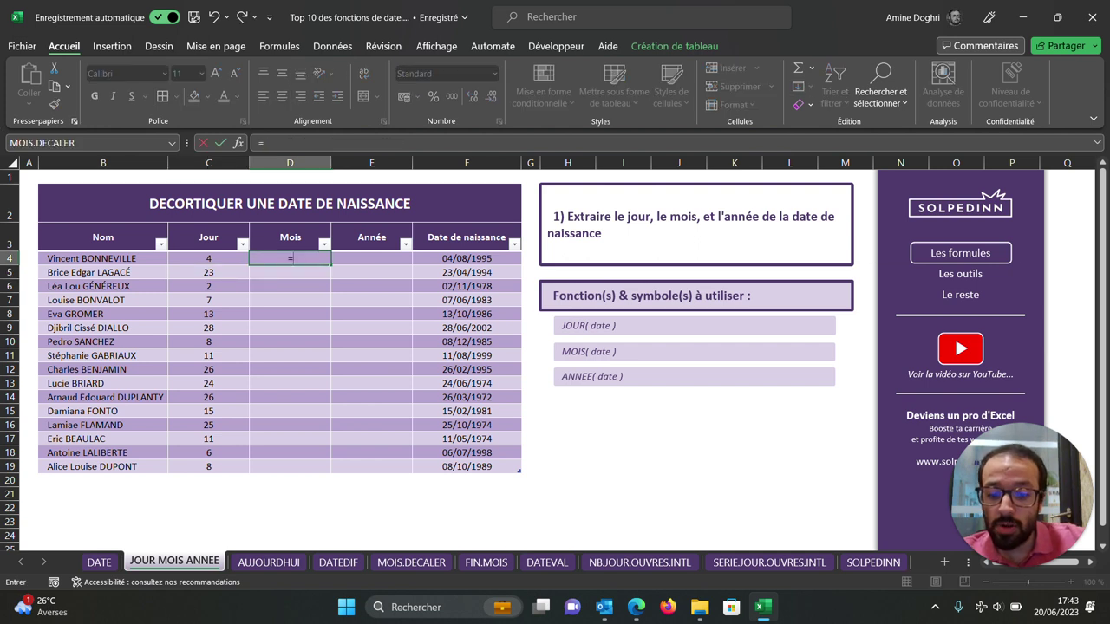
text(jour()
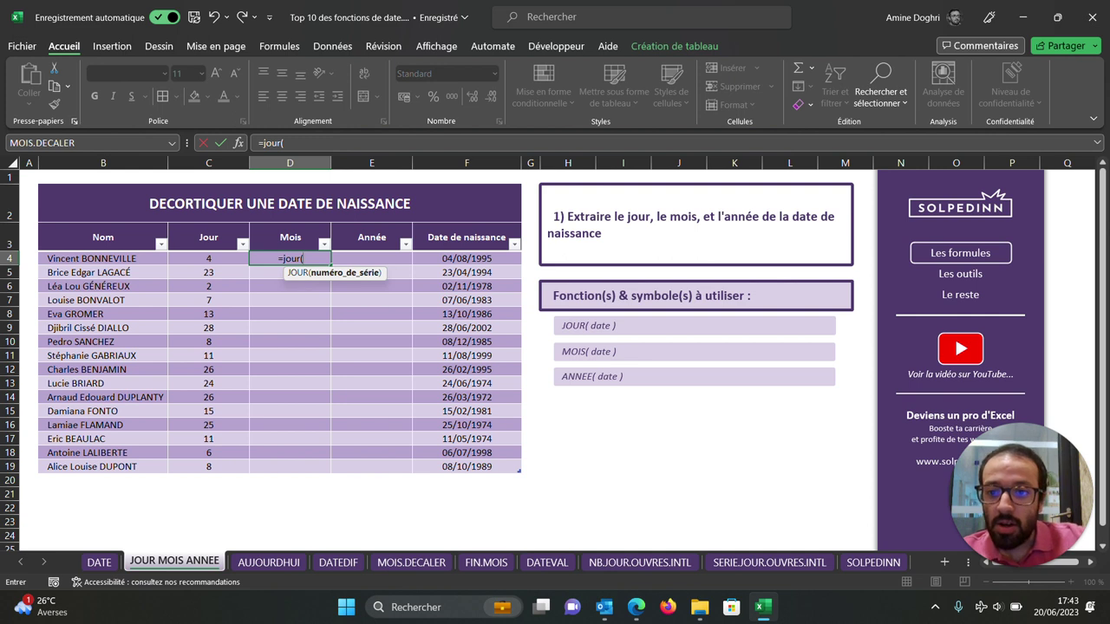
key(BackSpace)
key(BackSpace)
key(BackSpace)
key(BackSpace)
key(BackSpace)
text(m)
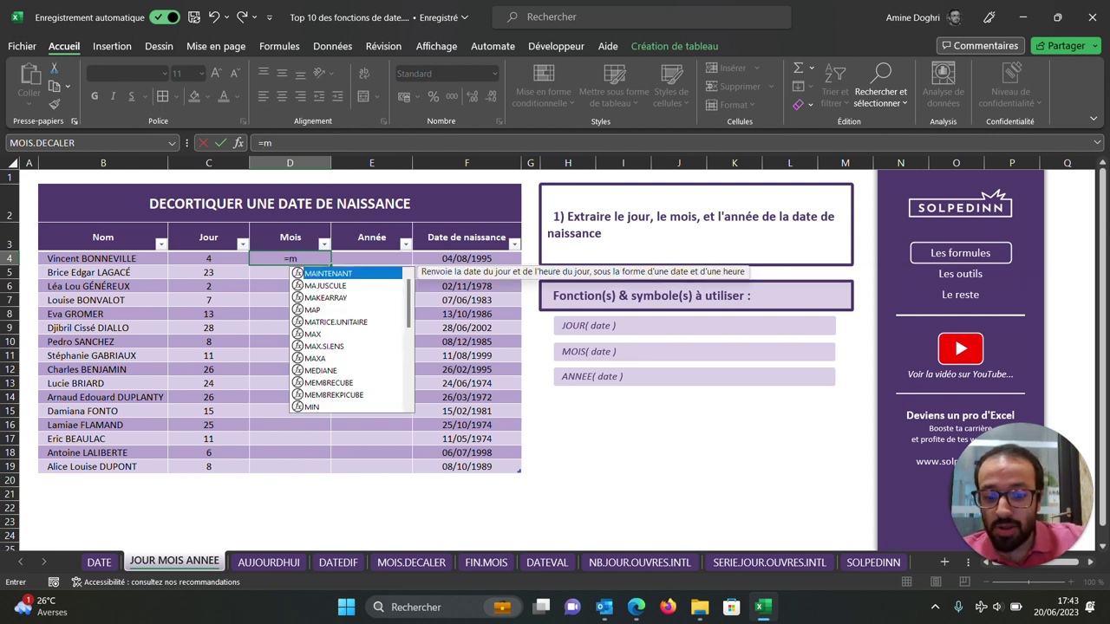
text(ois()
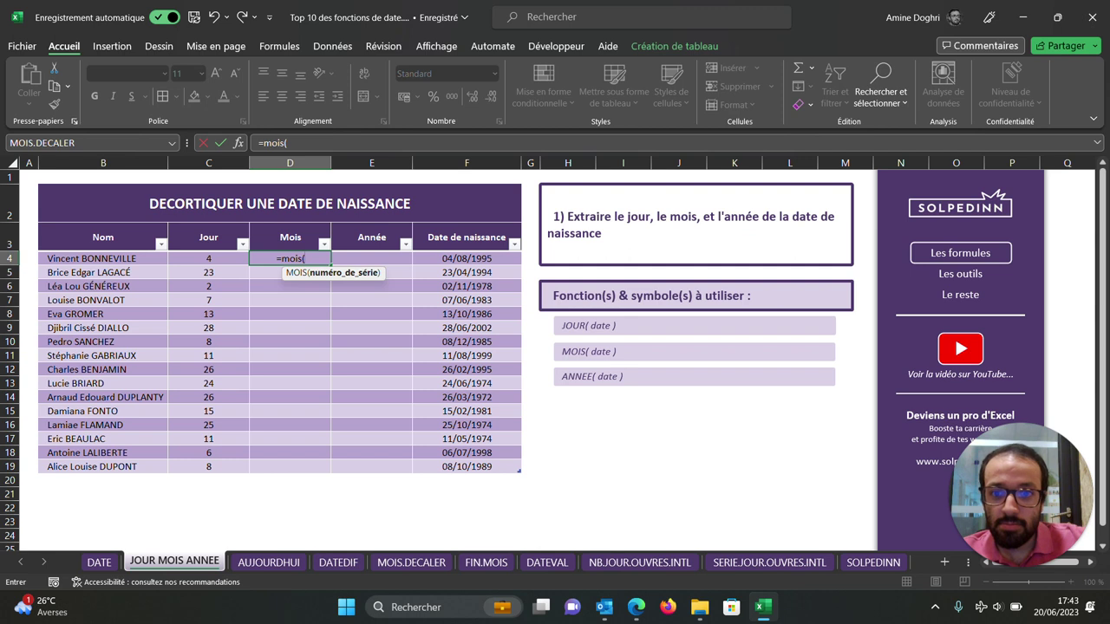
click(466, 258)
key(Return)
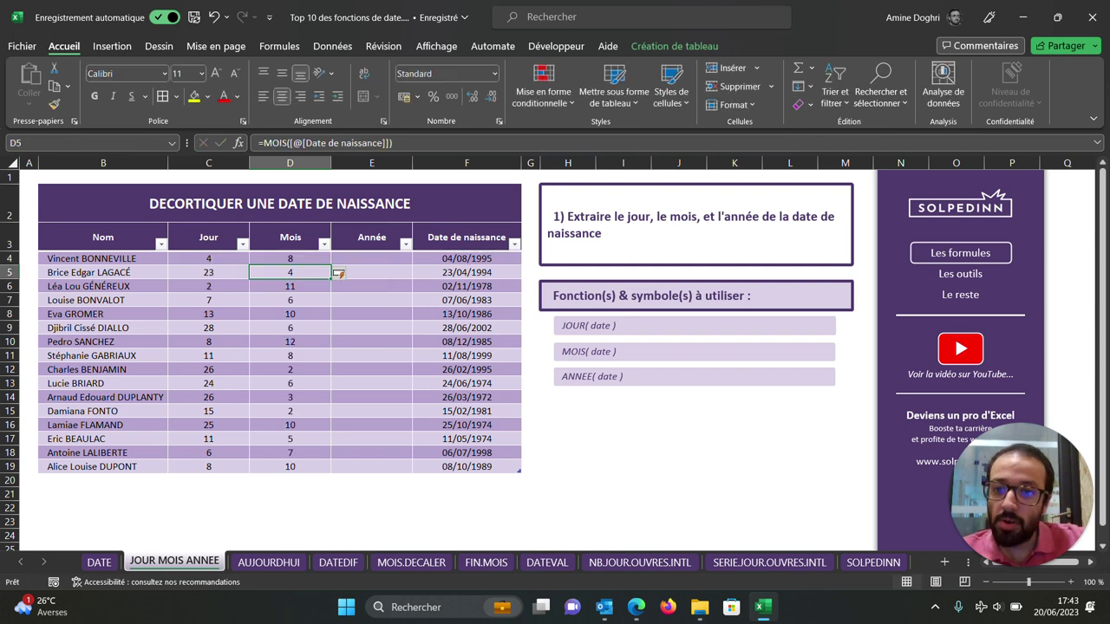
Fill the Année column with =ANNEE(F4), giving values like 1995.
key(Up)
key(Right)
text(=ann)
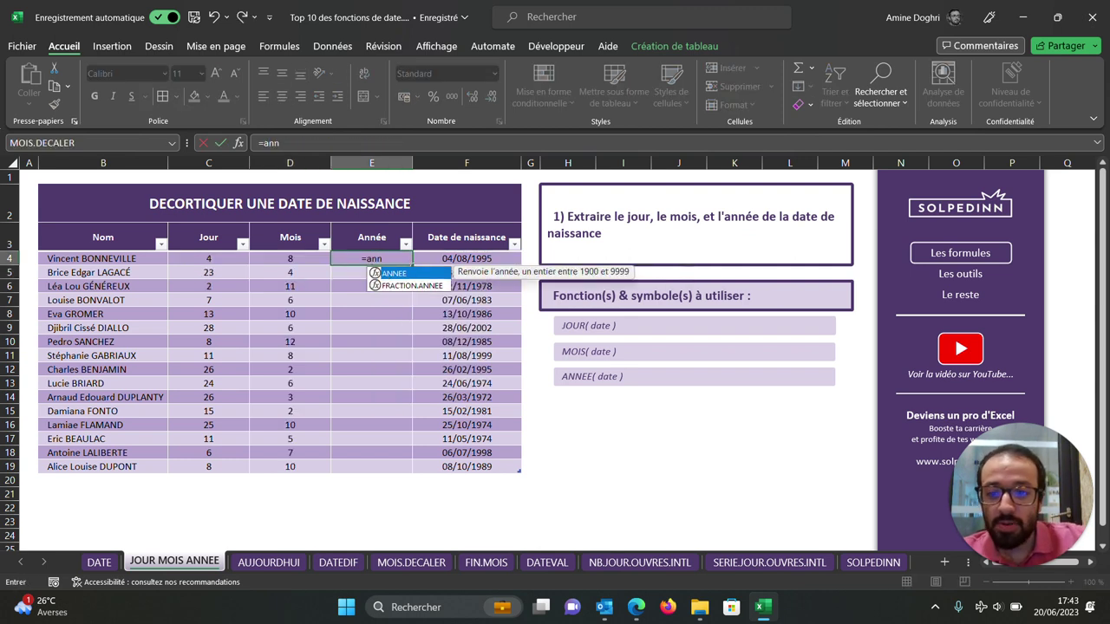
text(ee()
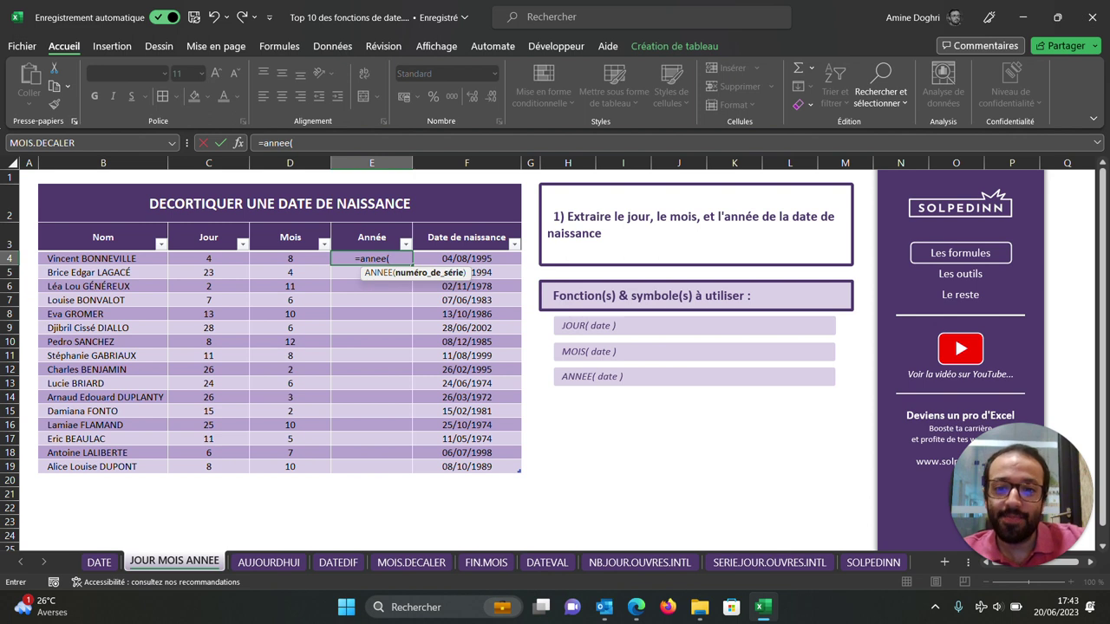
click(466, 258)
text())
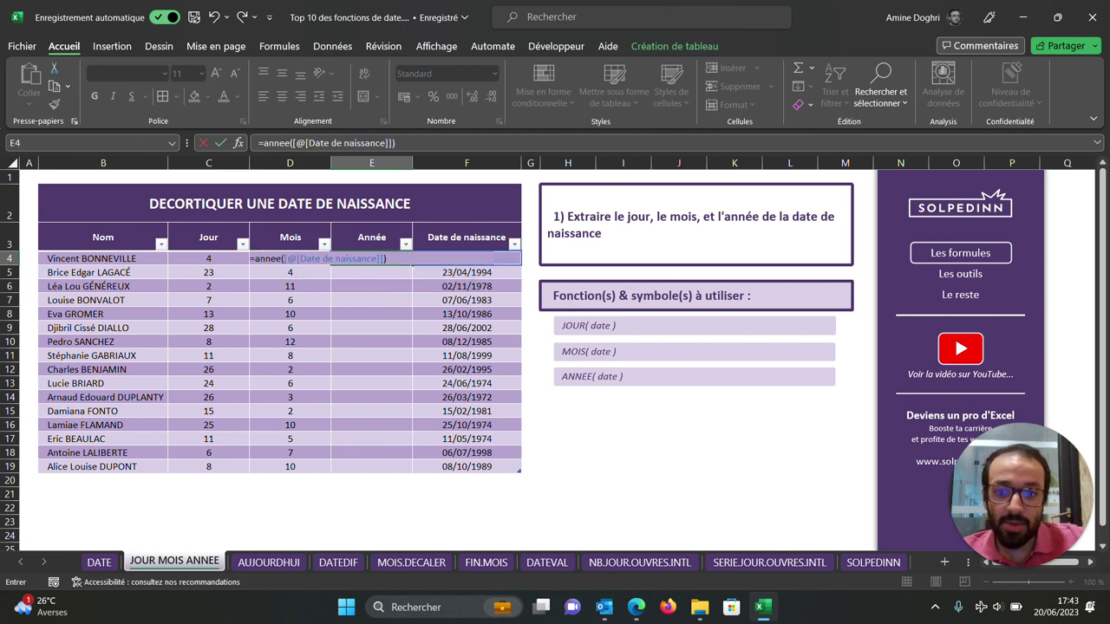
key(Return)
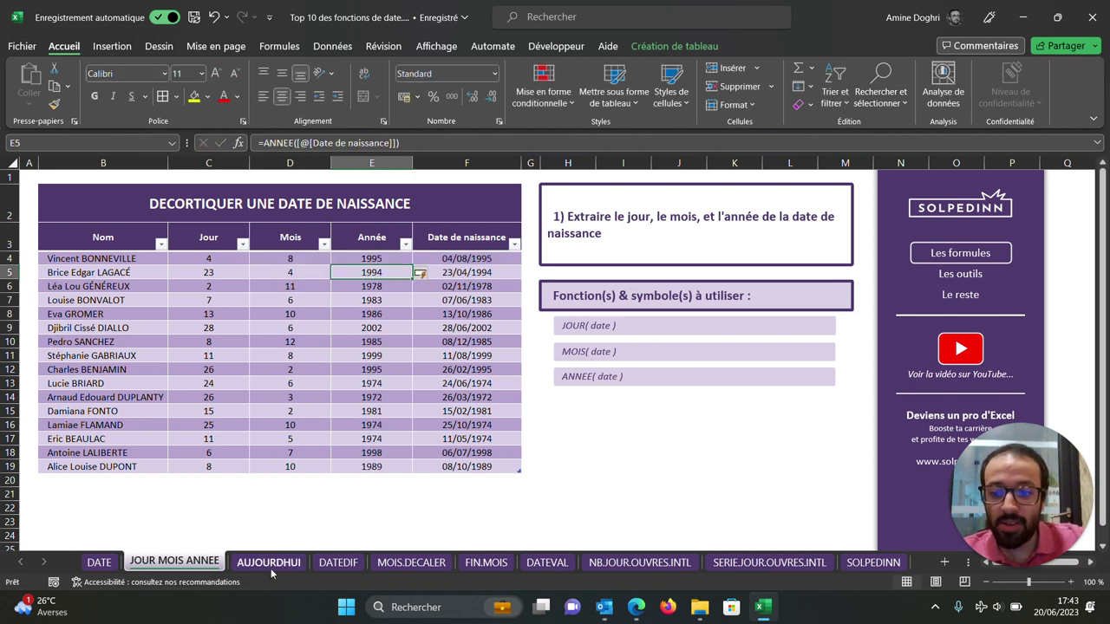
On the AUJOURDHUI sheet, enter =AUJOURDHUI() in Date du jour to show 20/06/2023.
click(274, 570)
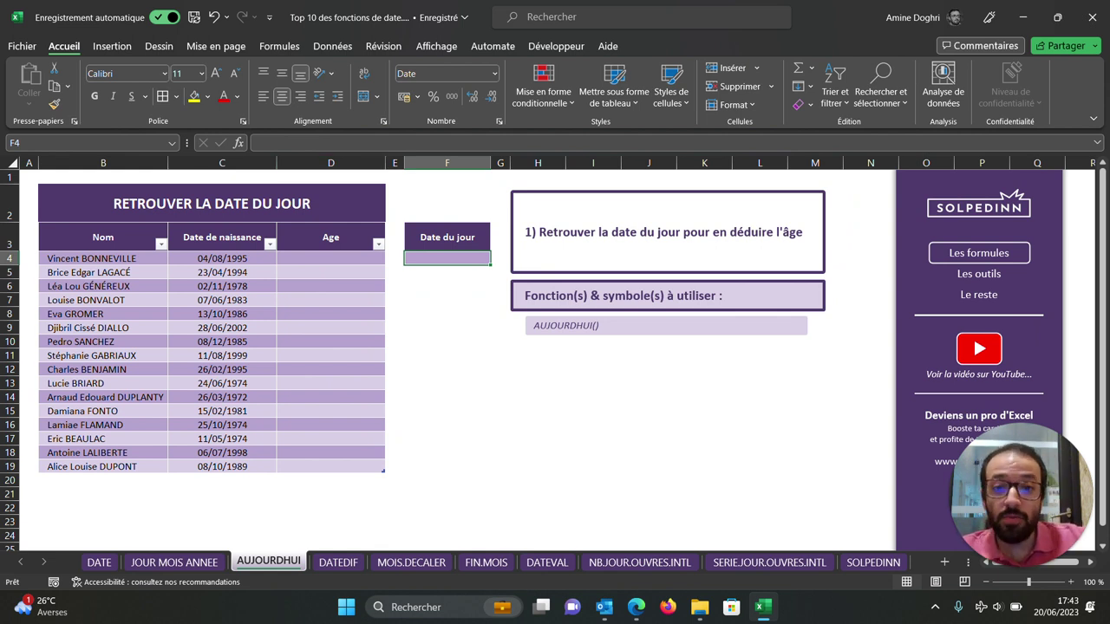
text(=AUJ)
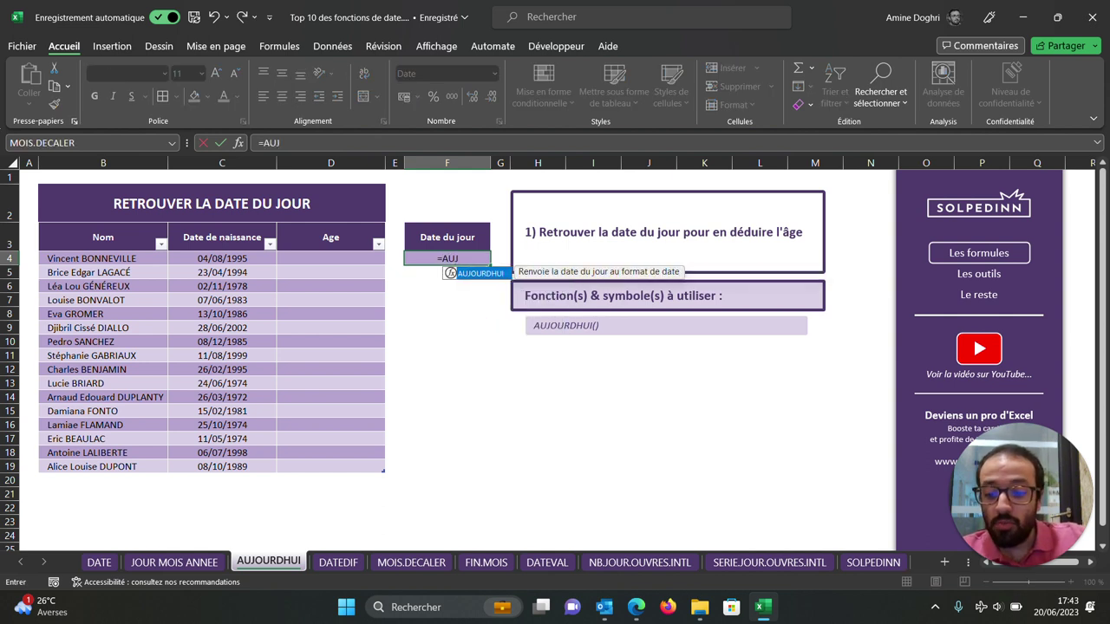
text(OURDH)
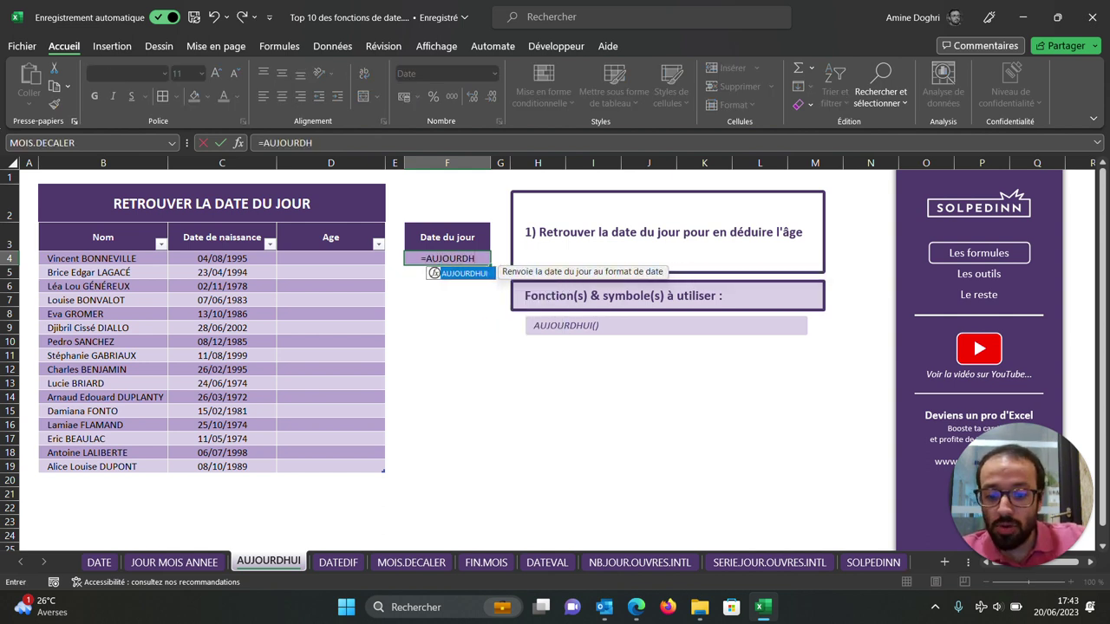
text(UI)
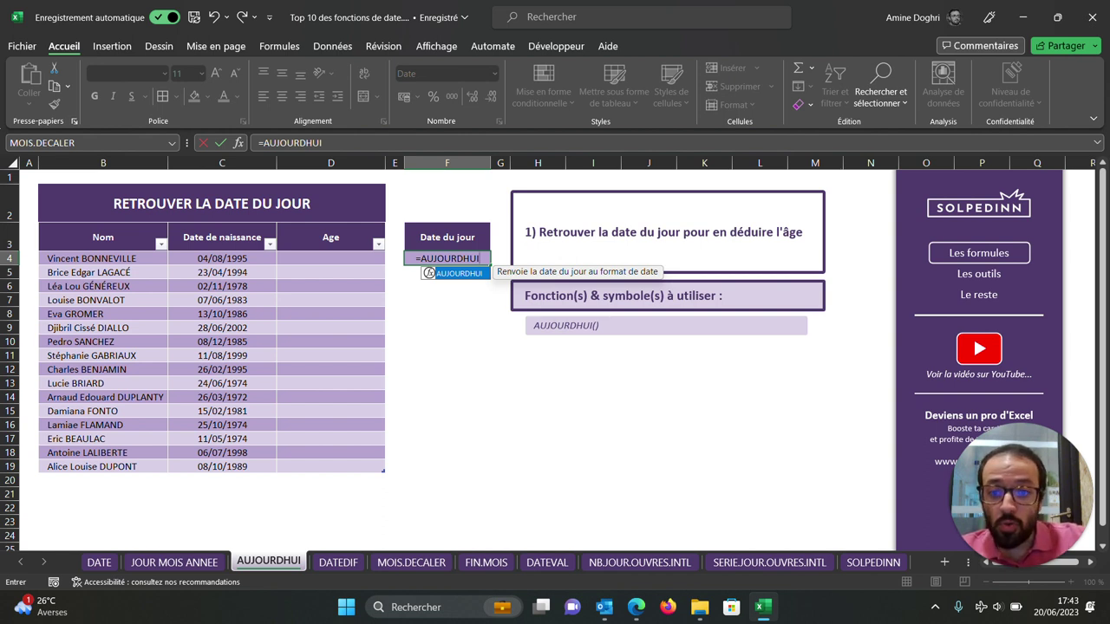
text(()
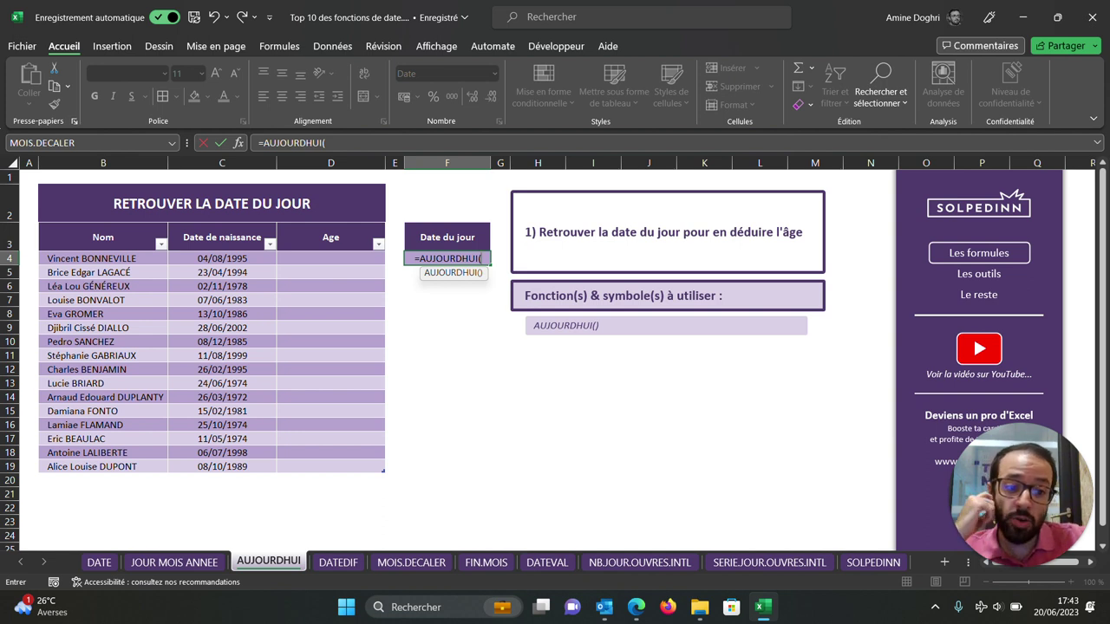
text())
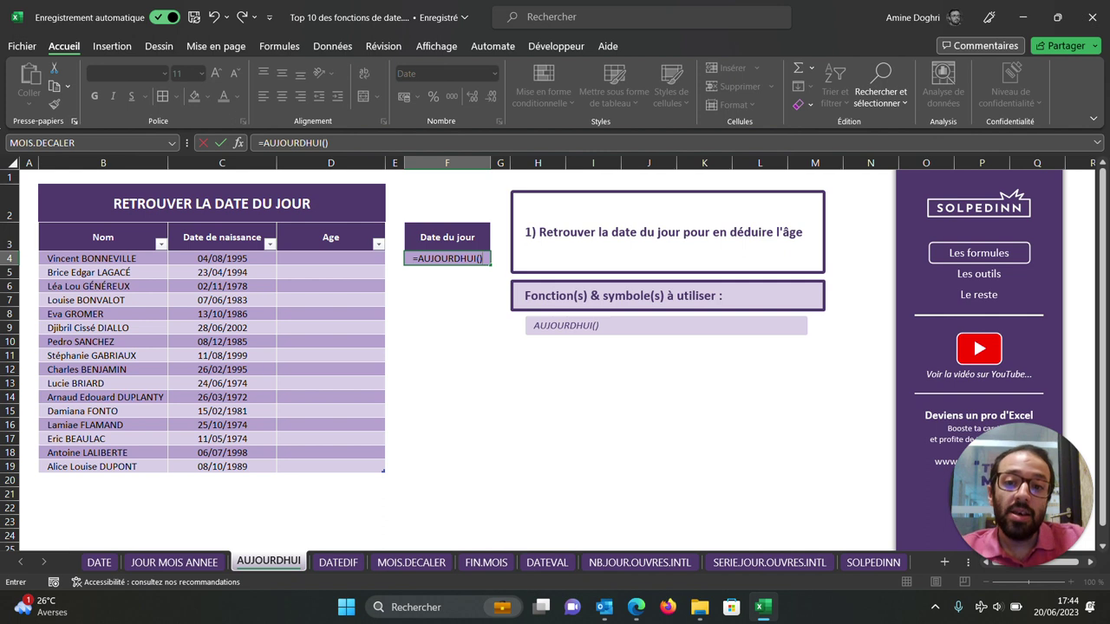
key(Return)
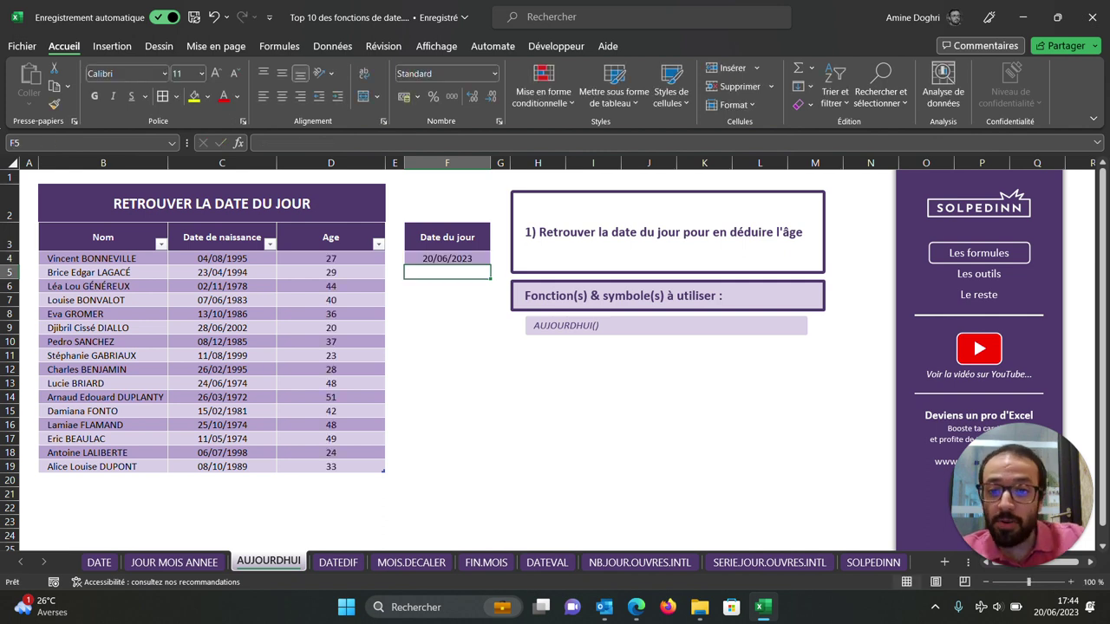
Check the computed Age formulas, then switch to the DATEDIF sheet.
drag(330, 258, 330, 466)
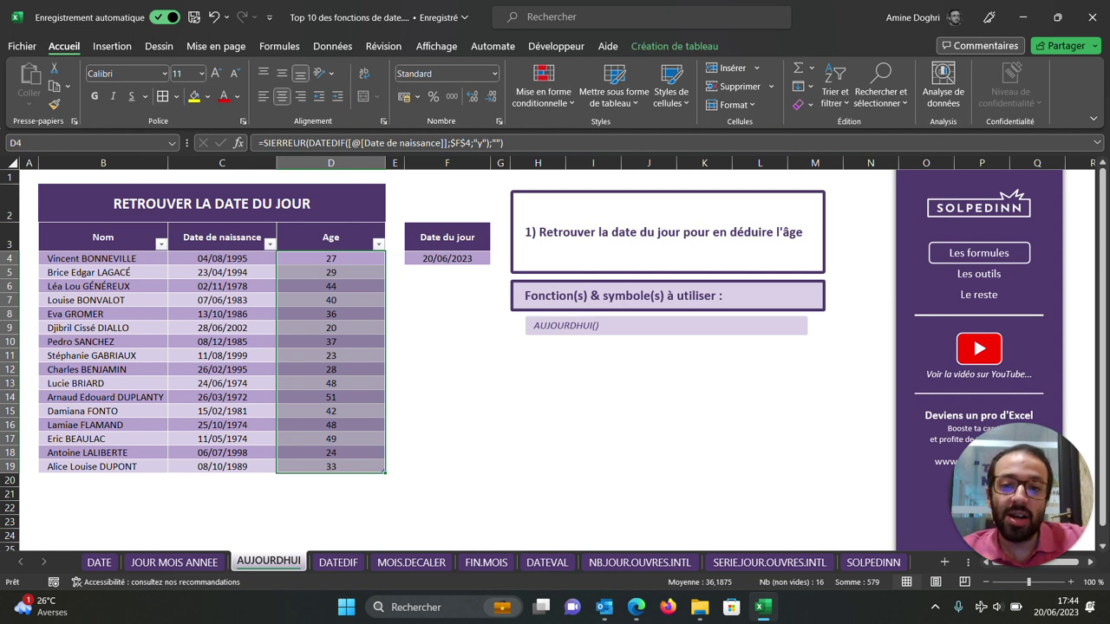
click(447, 258)
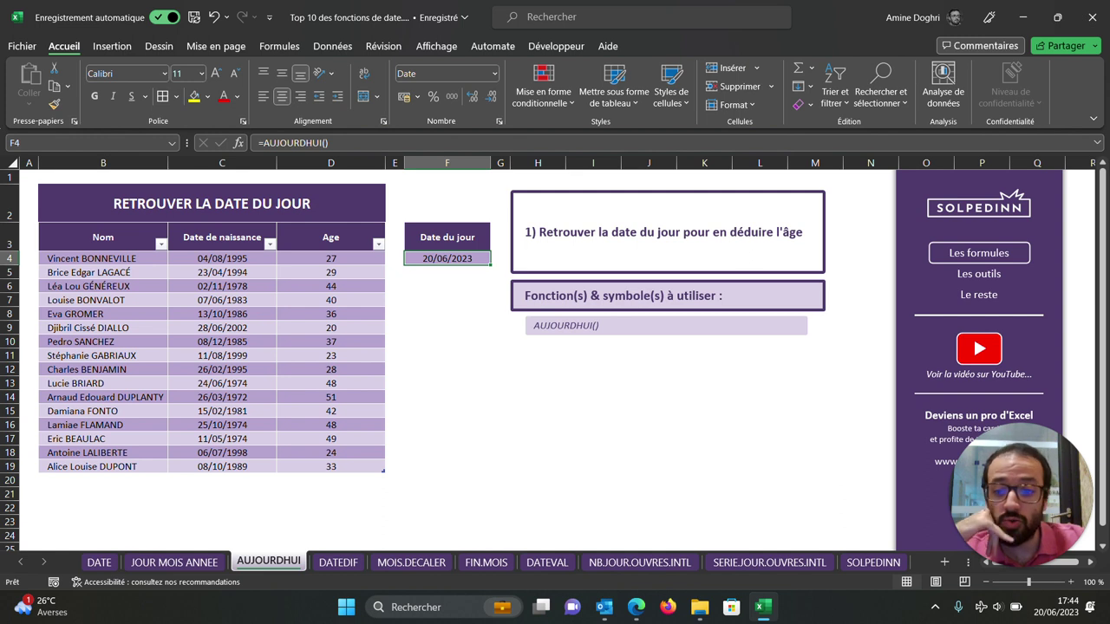
click(345, 566)
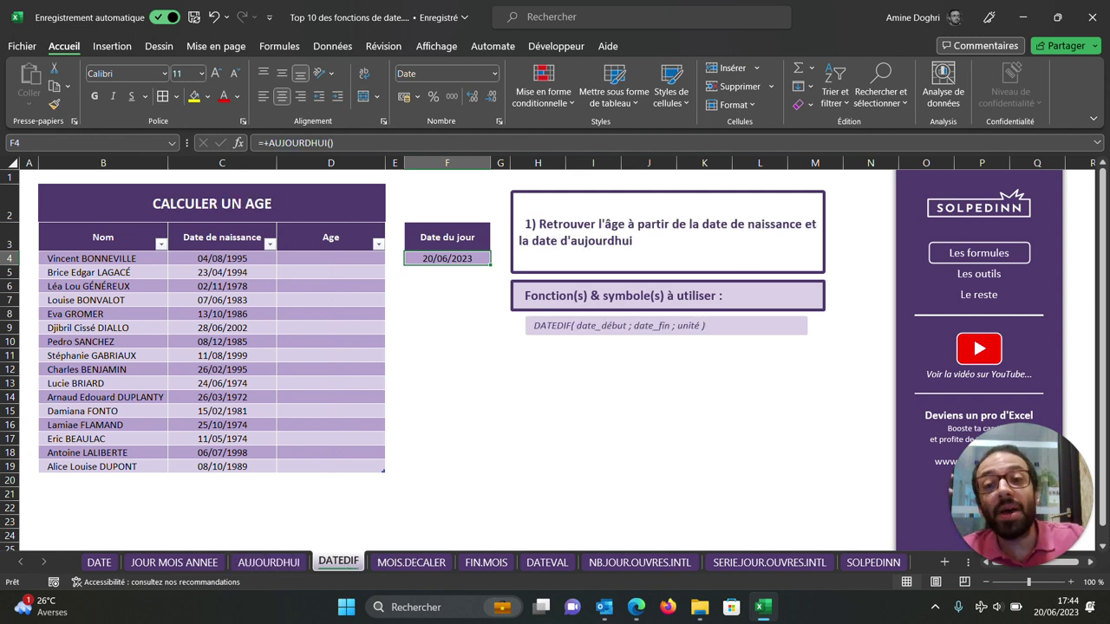
Enter =DATEDIF([@[Date de naissance]];$F$4;"Y") in D4 to fill ages like 27 and 29.
click(330, 259)
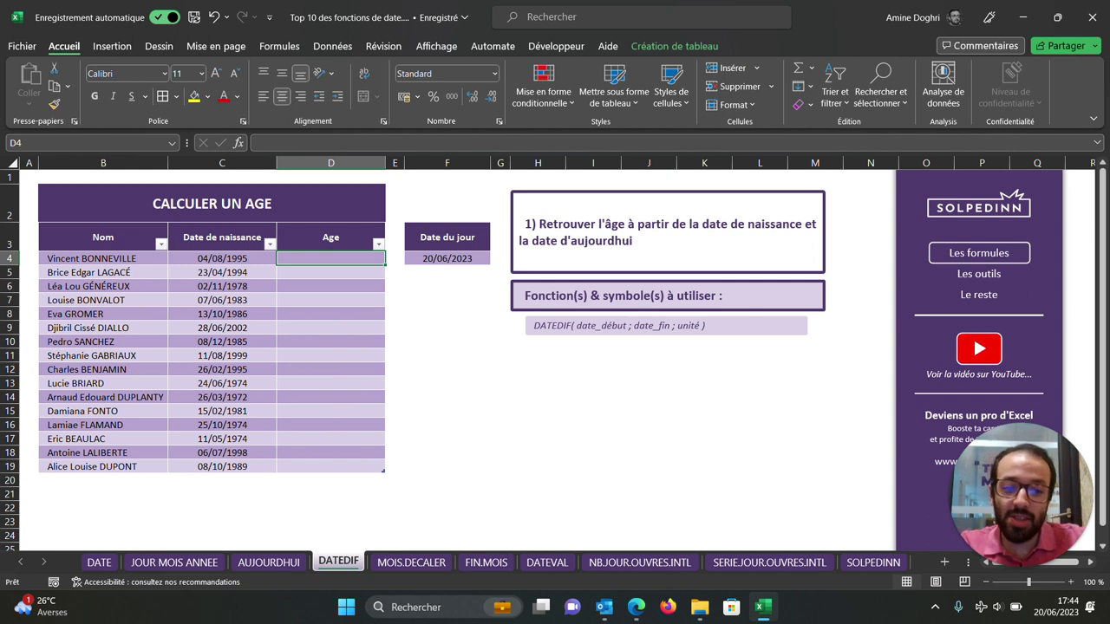
text(=)
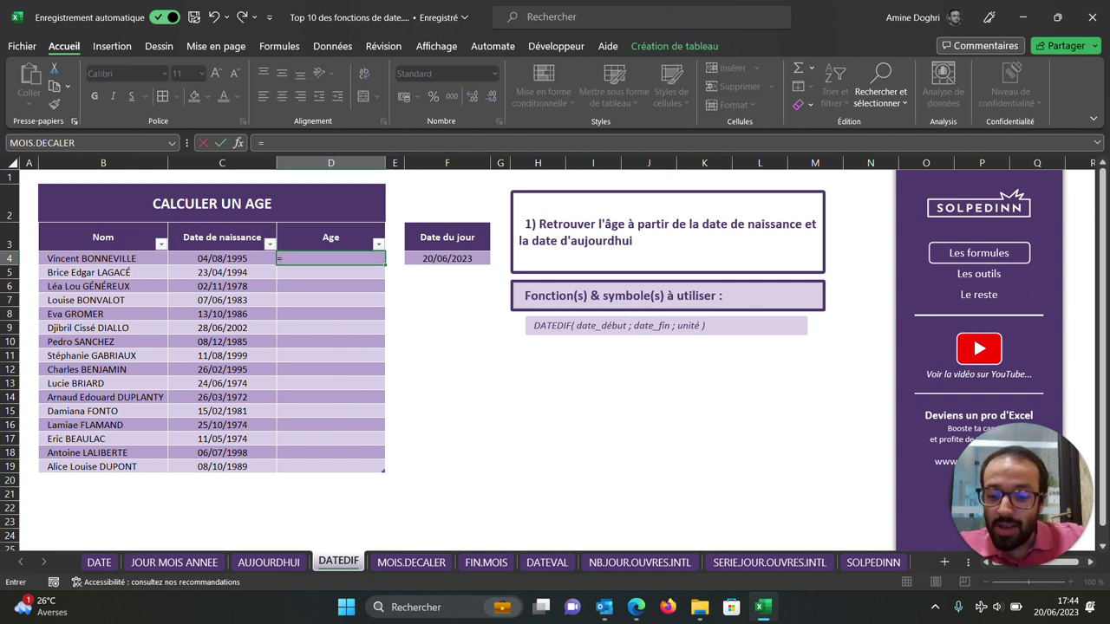
text(DATED)
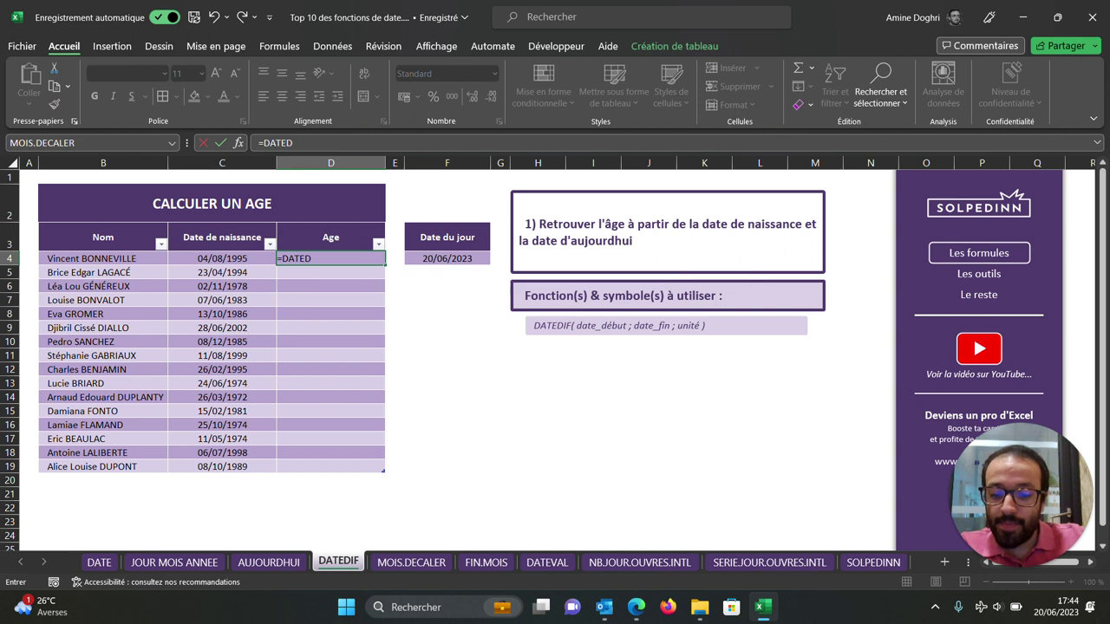
text(IF()
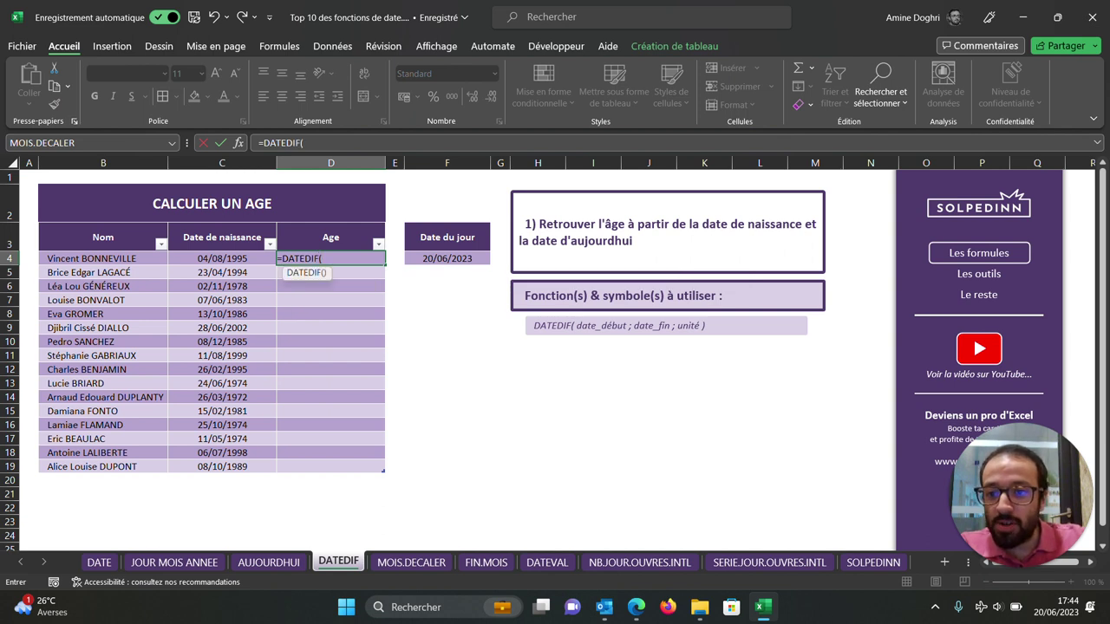
click(222, 259)
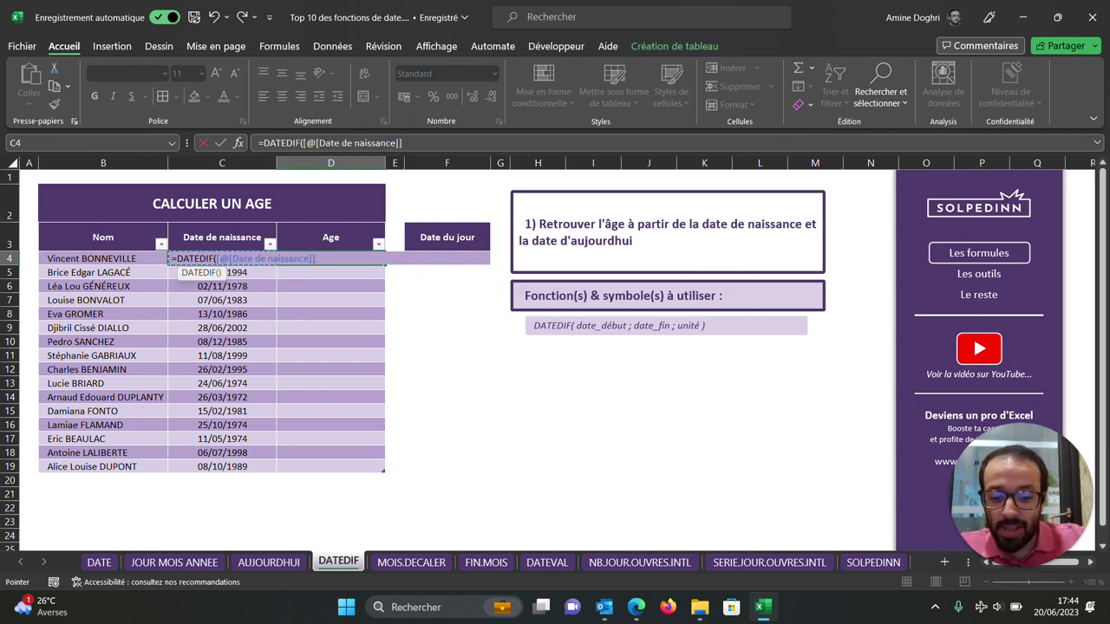
text(;)
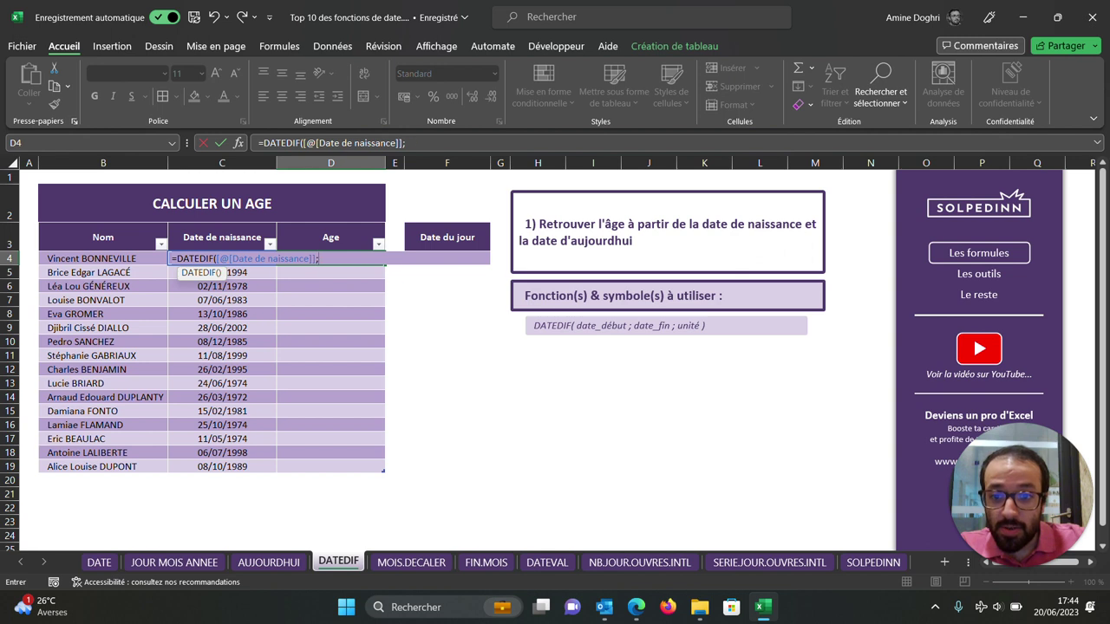
click(446, 259)
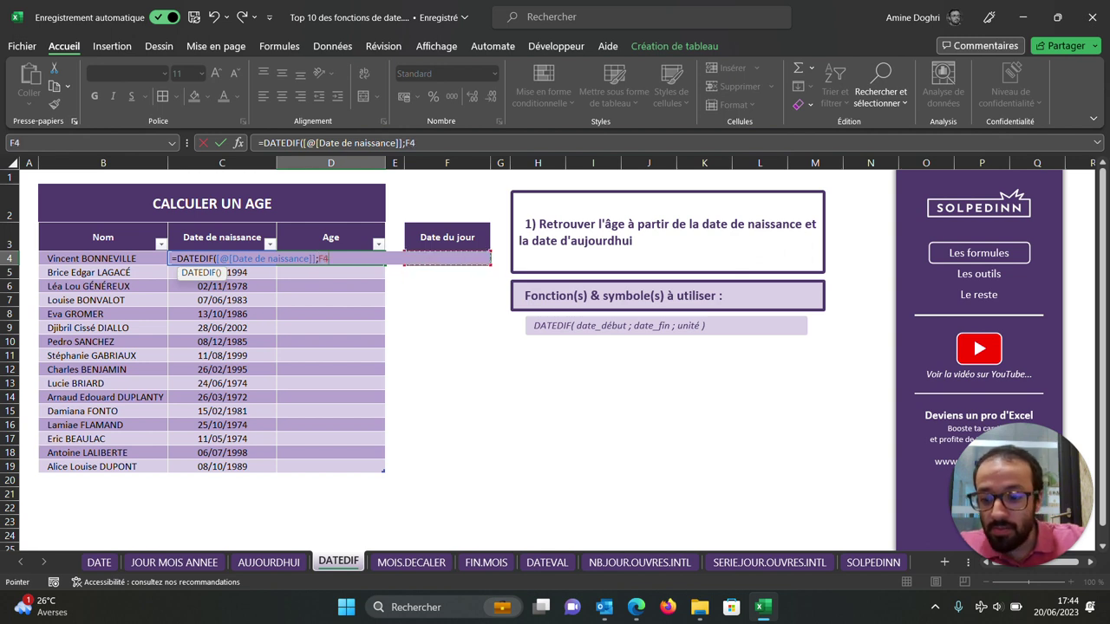
key(F4)
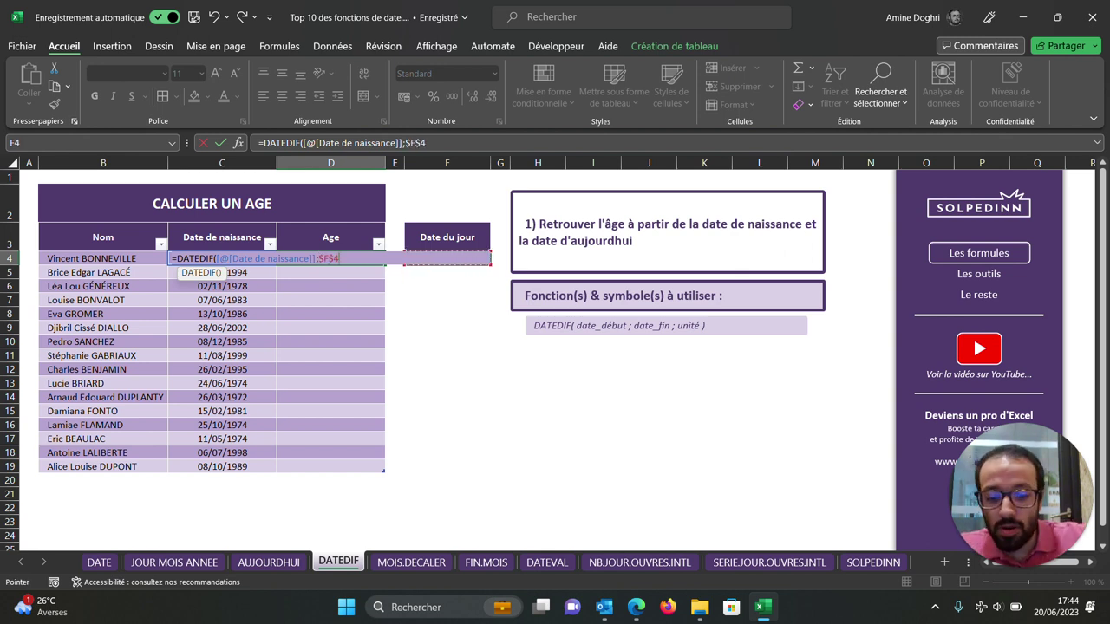
text(;")
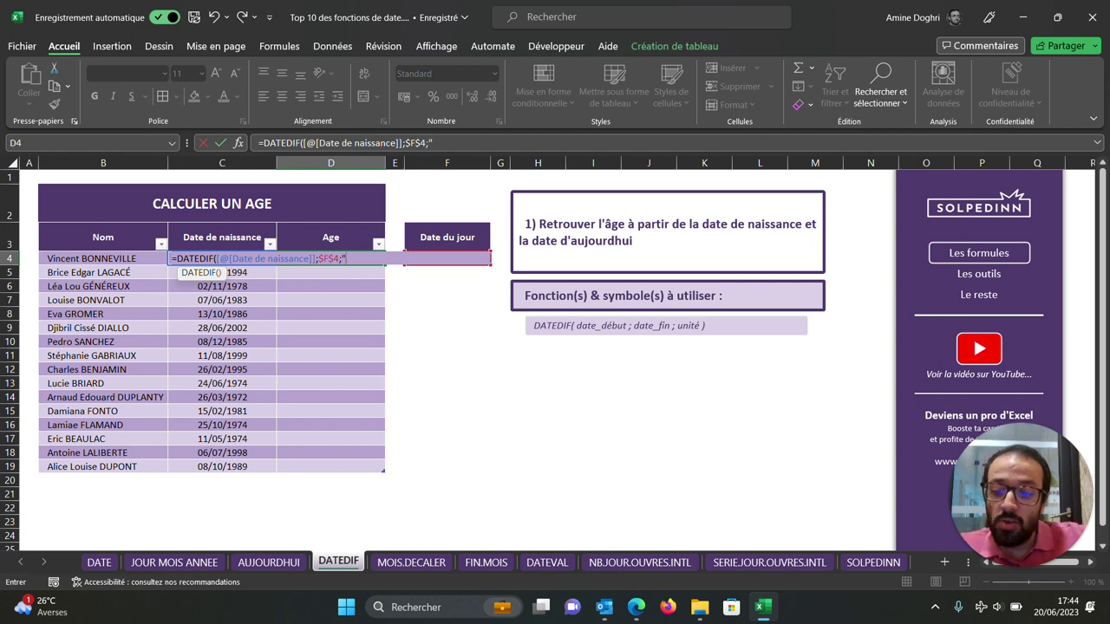
text(Y)
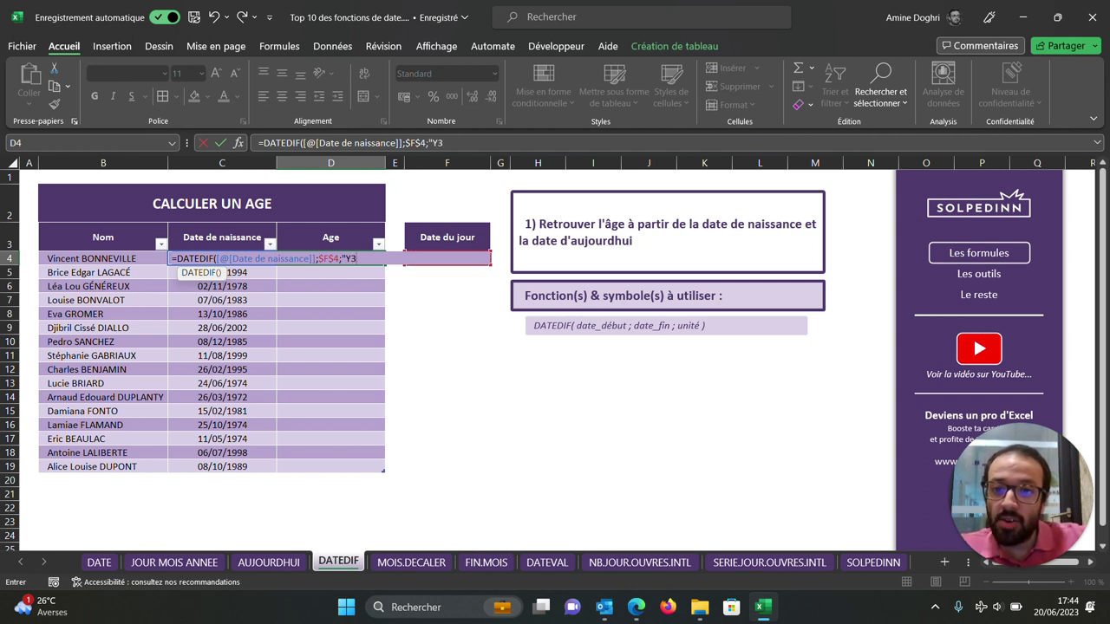
text(")
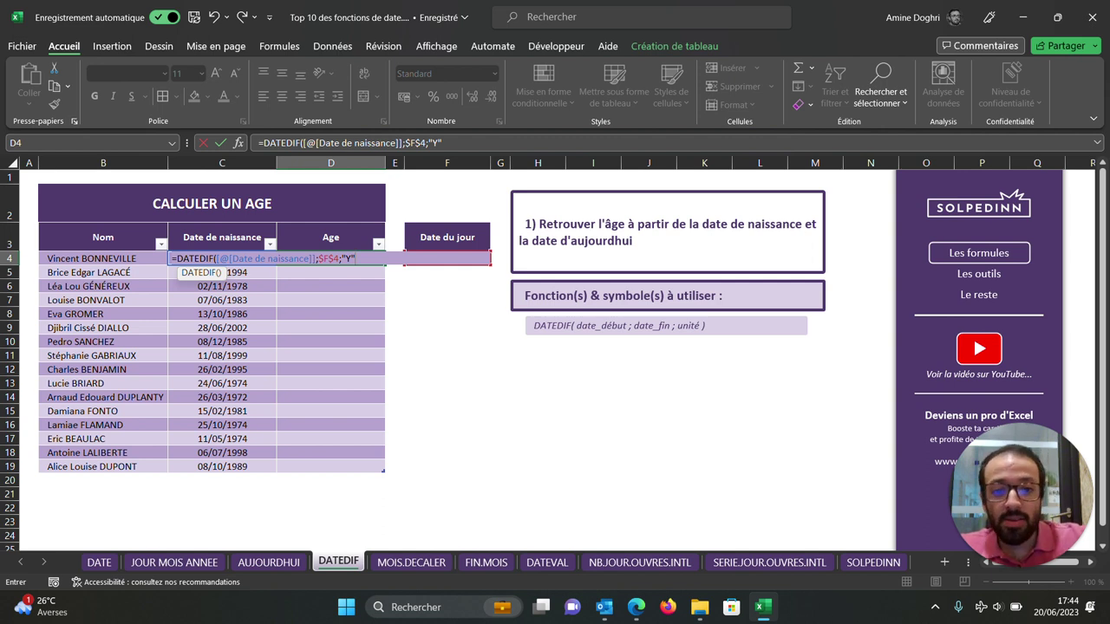
text())
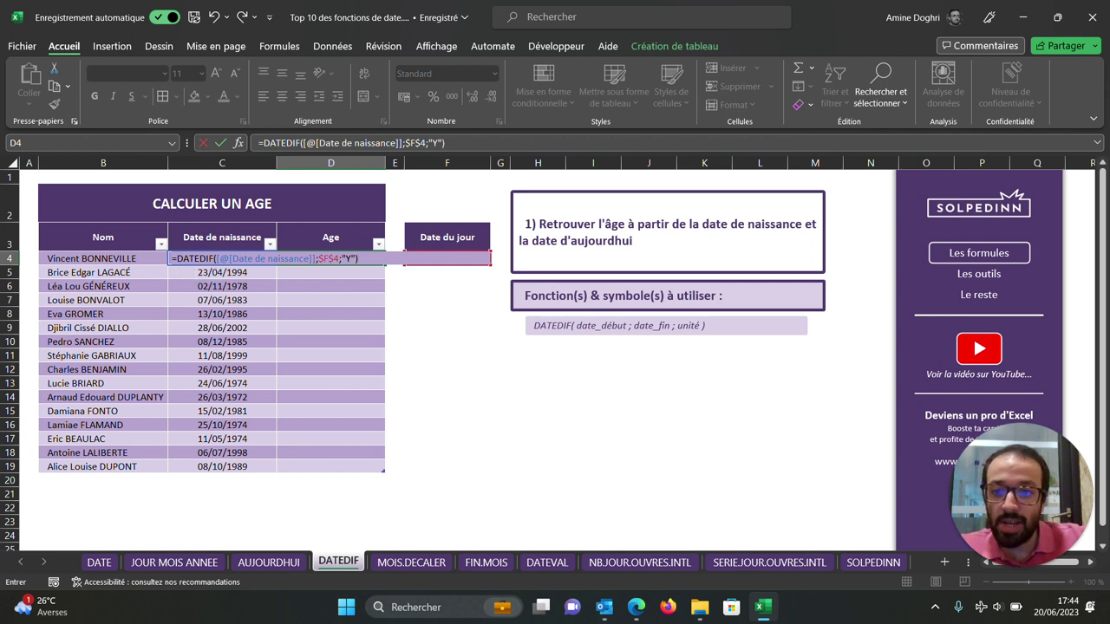
key(Return)
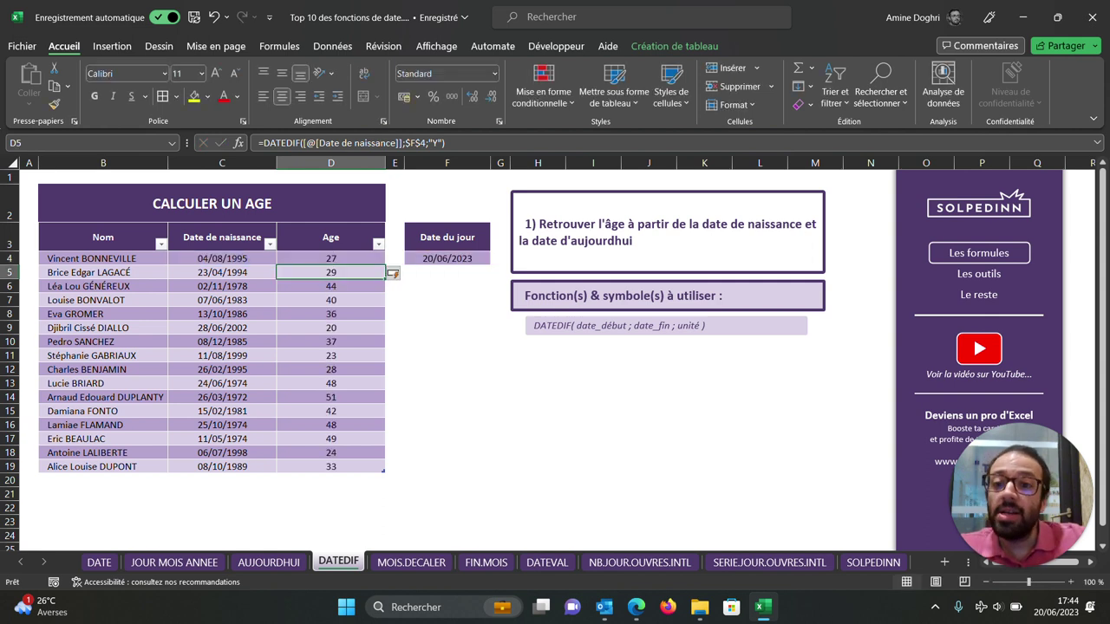
On MOIS.DECALER, fill E4 with =MOIS.DECALER(hire date; contract months), e.g. 27/02/2021, then go to FIN.MOIS.
click(420, 569)
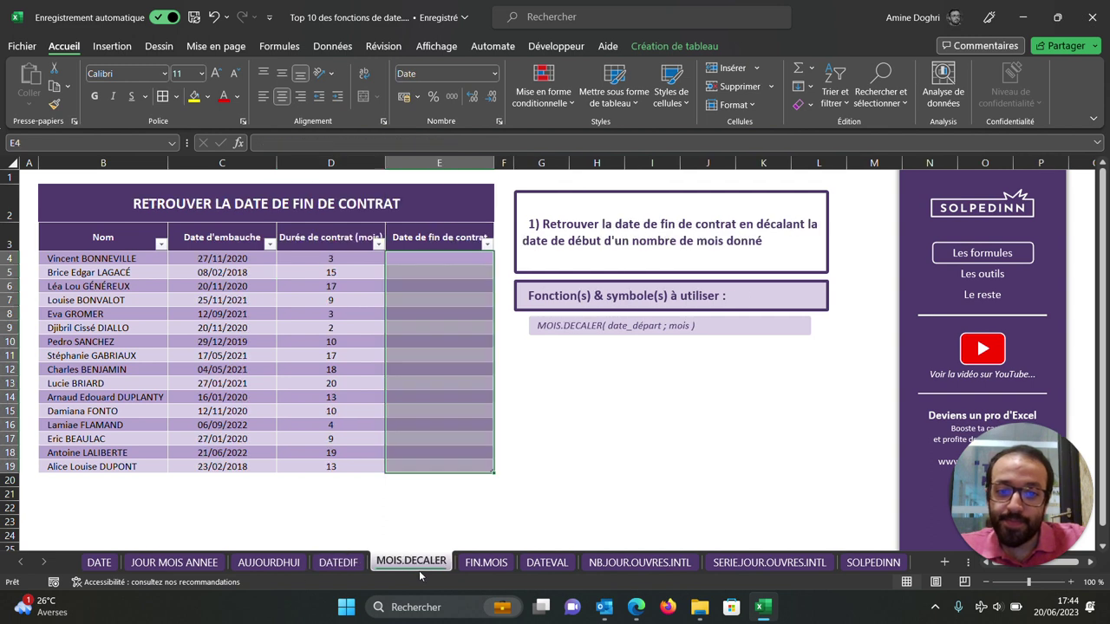
click(439, 258)
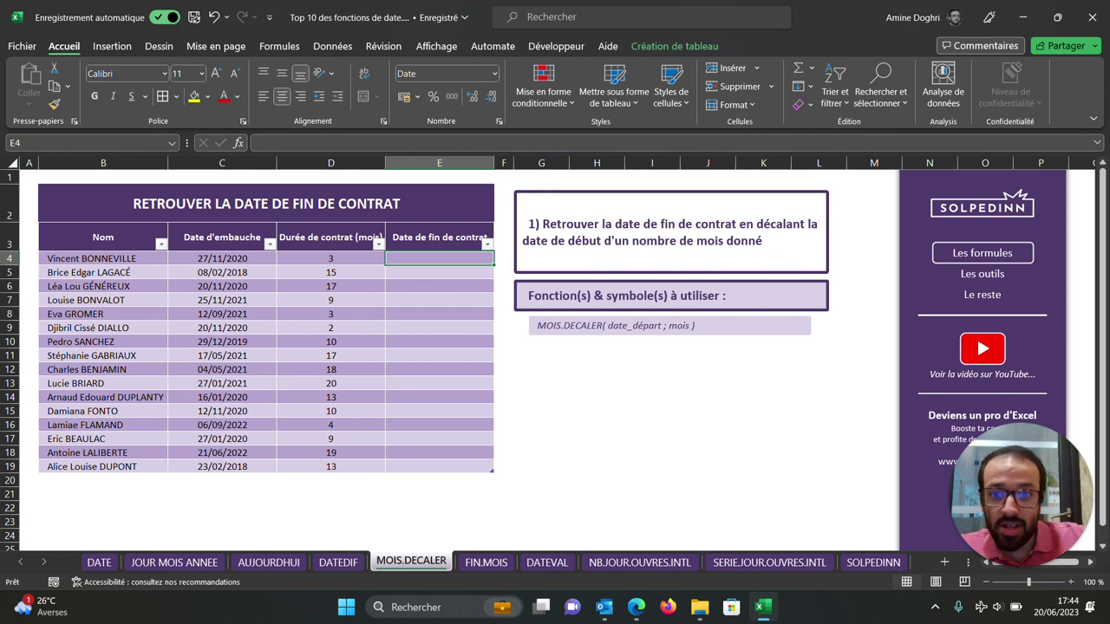
text(=)
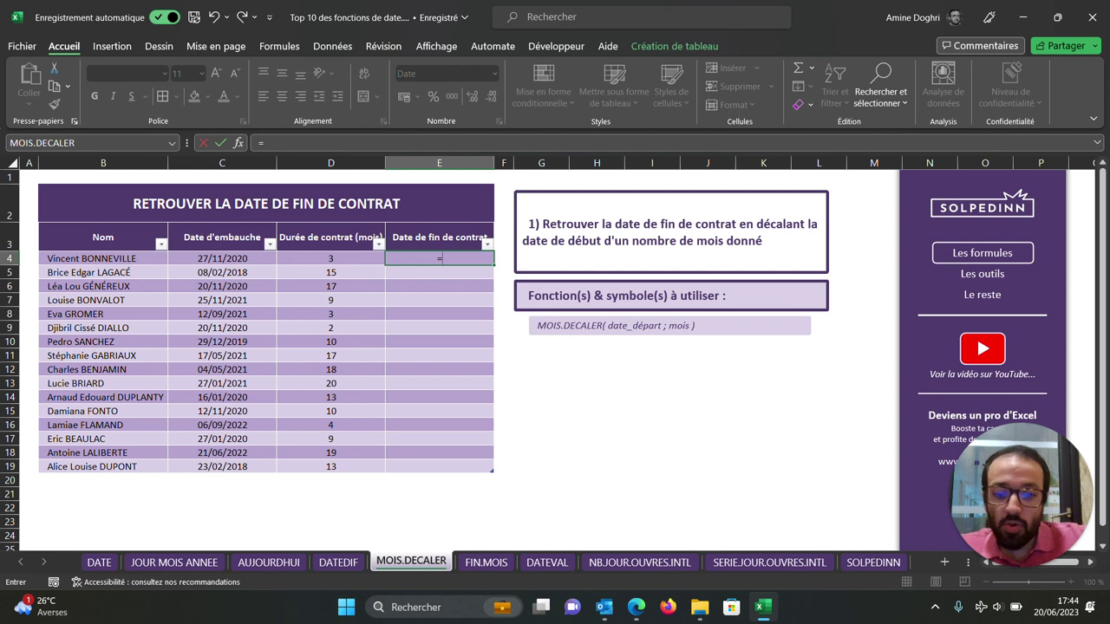
text(mois)
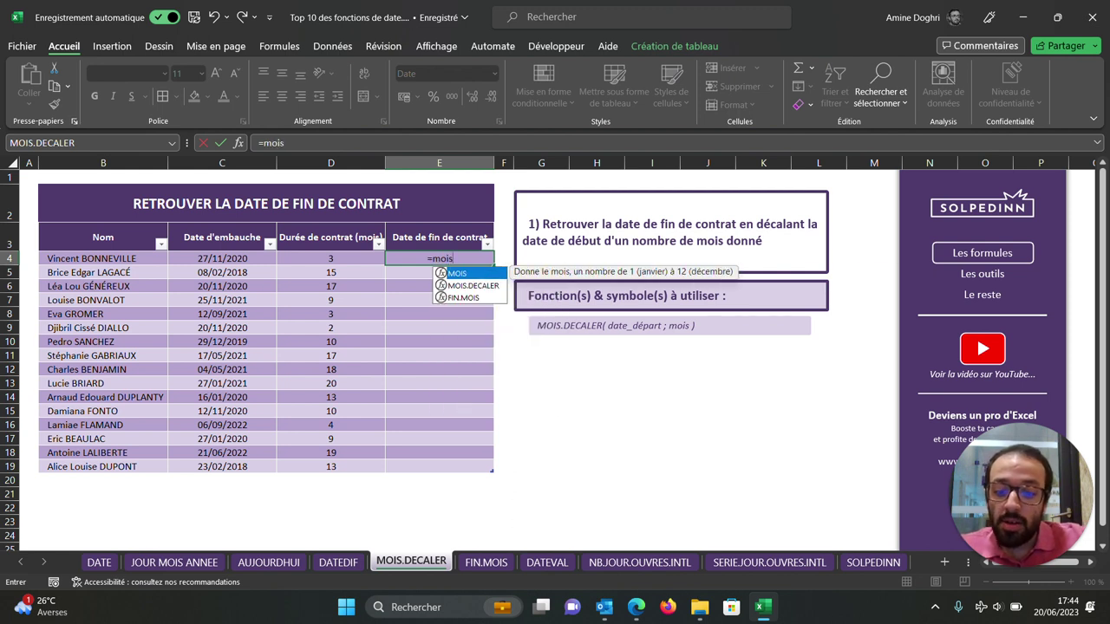
text(.decal)
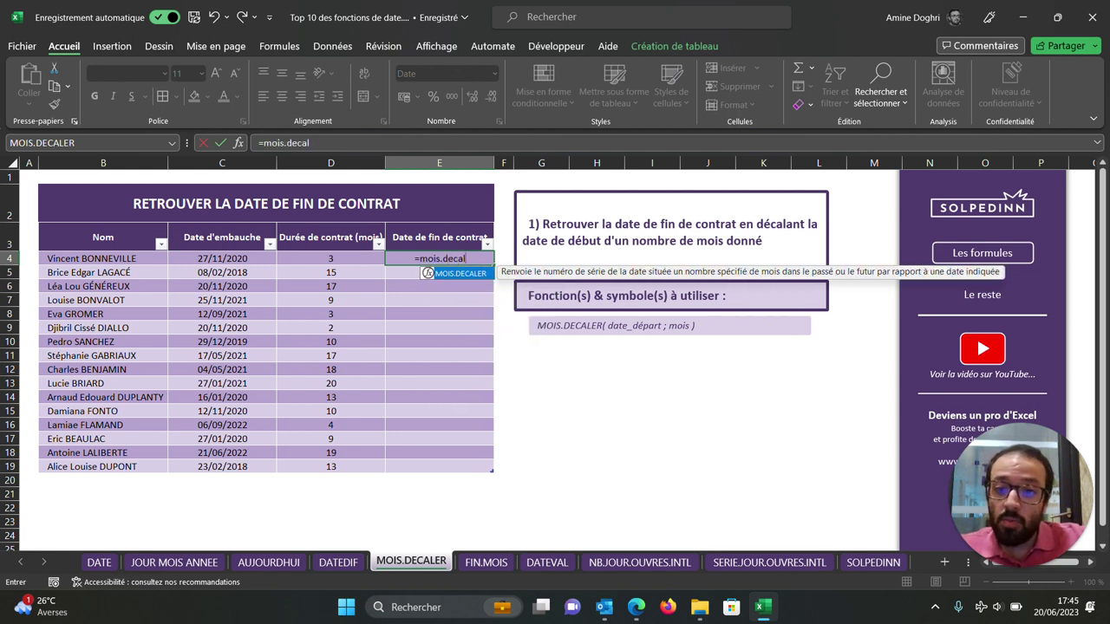
text(er()
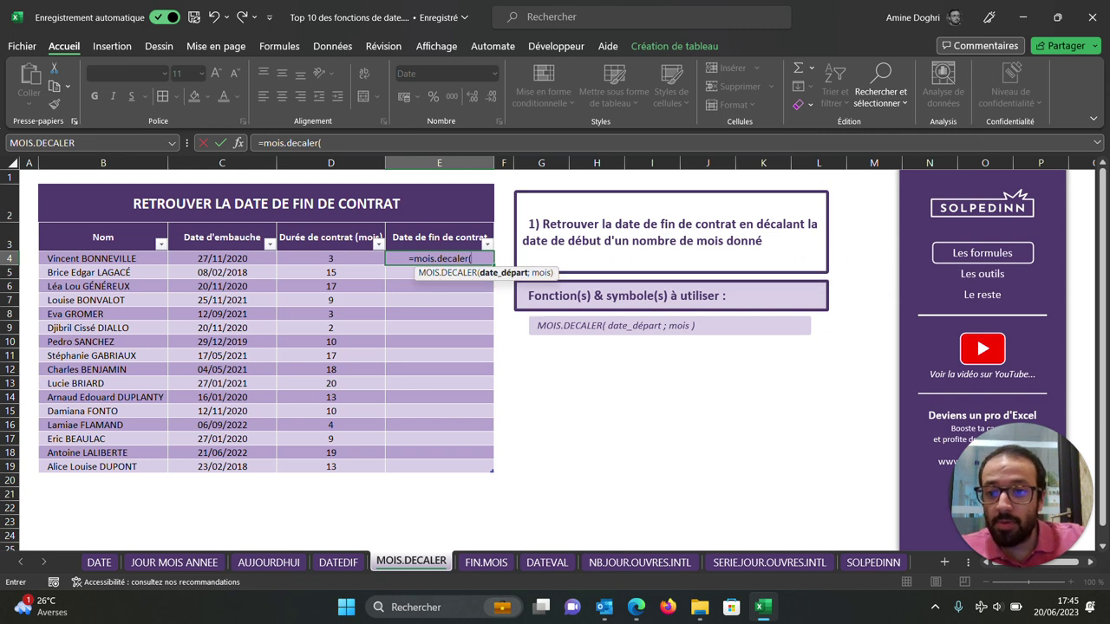
click(222, 258)
text(;)
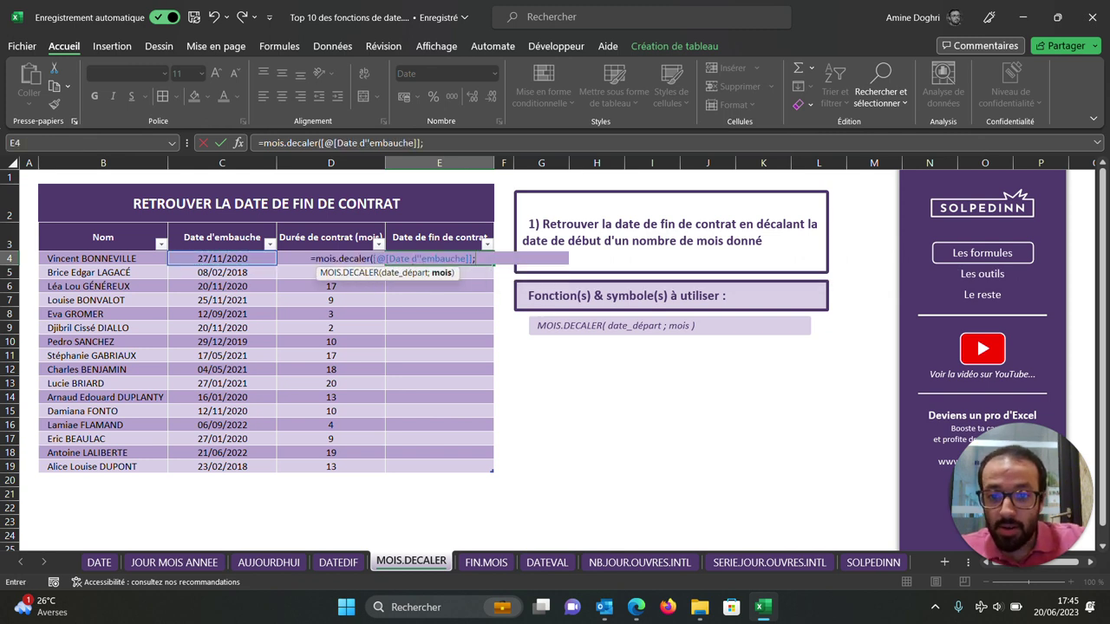
click(330, 258)
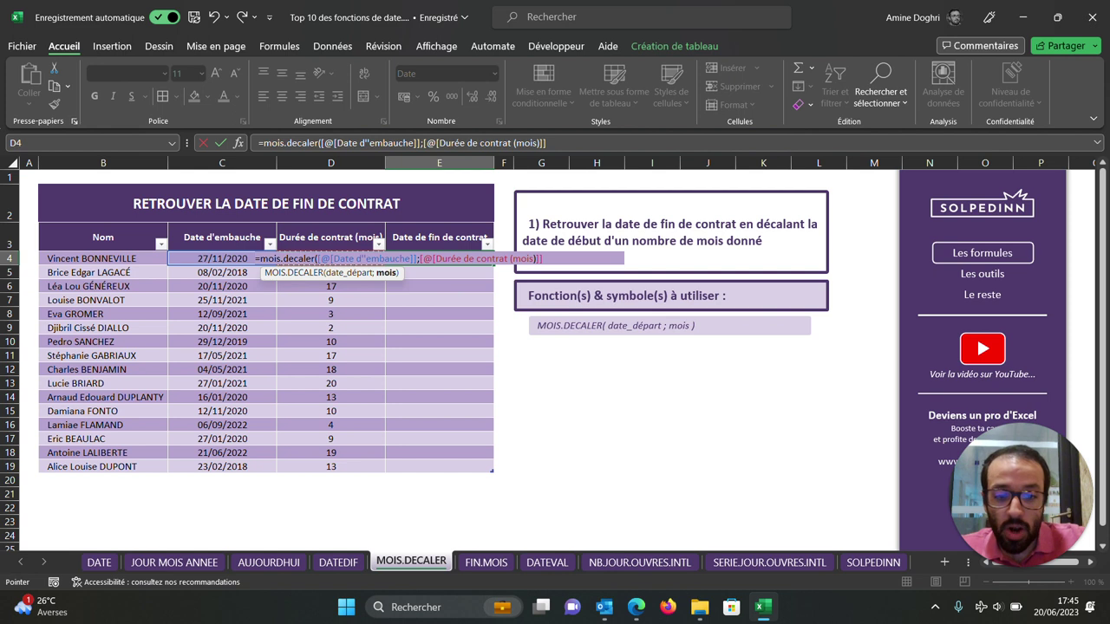
text())
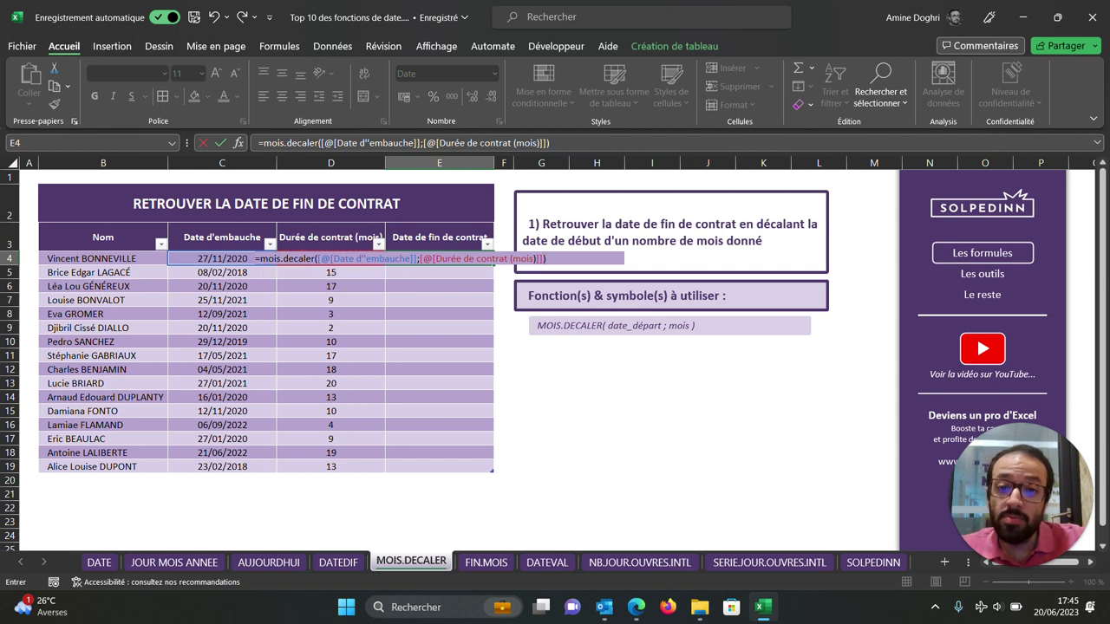
key(Return)
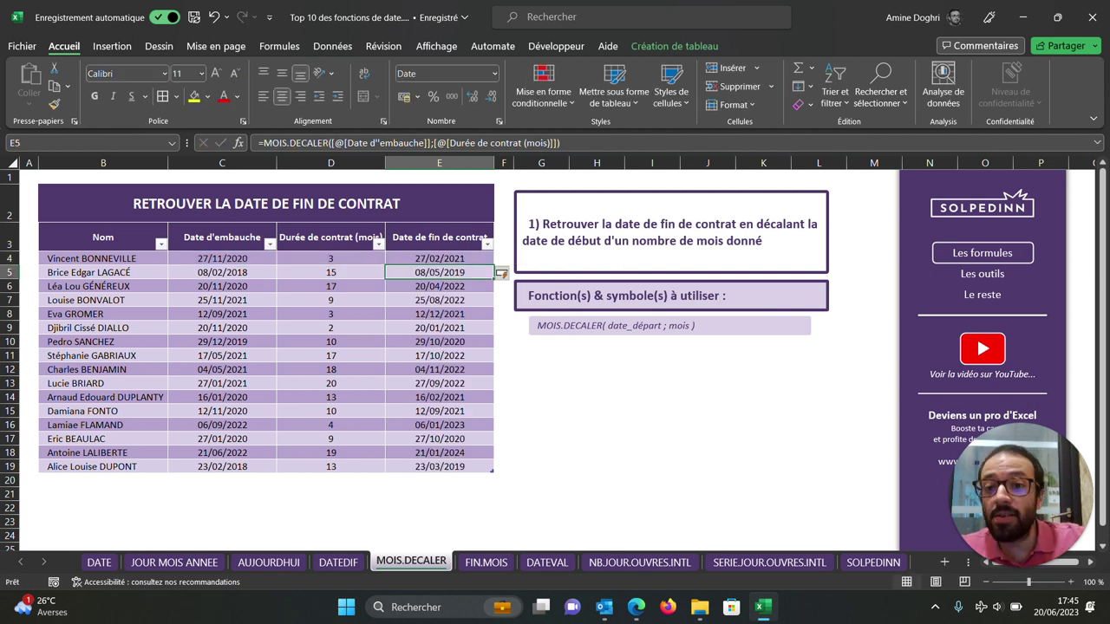
click(439, 259)
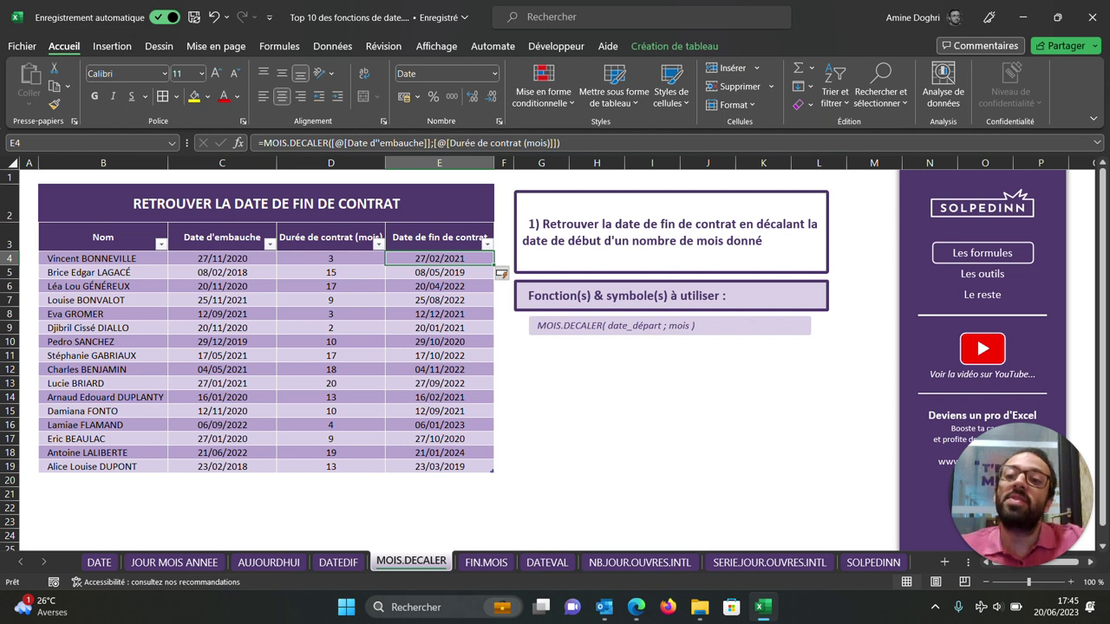
click(485, 562)
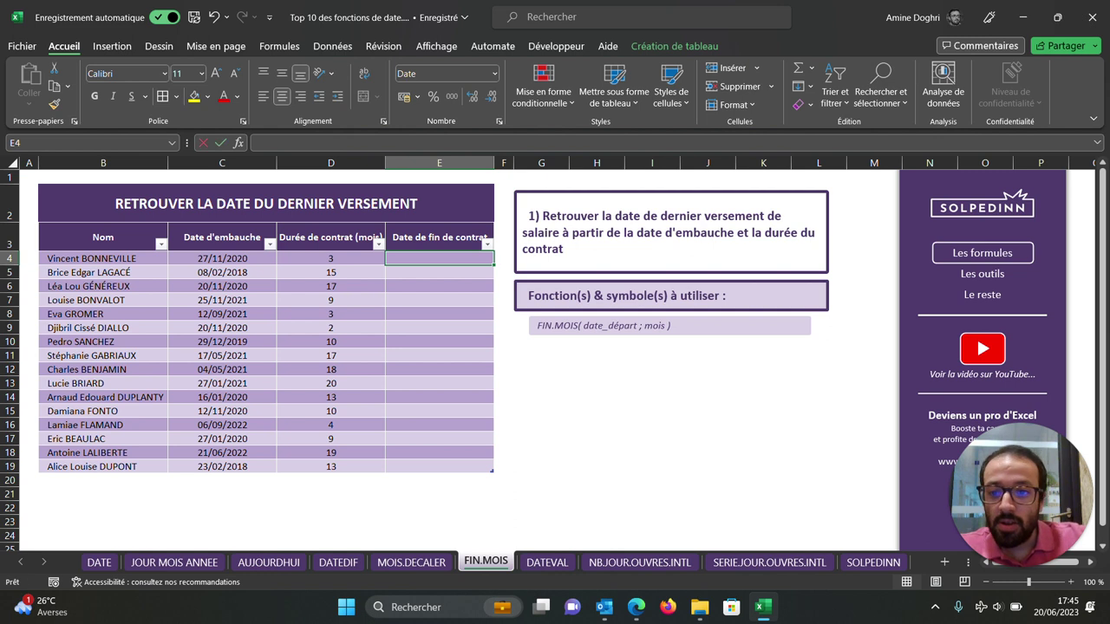
Fill E4 with =FIN.MOIS(hire date; contract months), giving month-end dates like 28/02/2021, then open DATEVAL.
text(=fin)
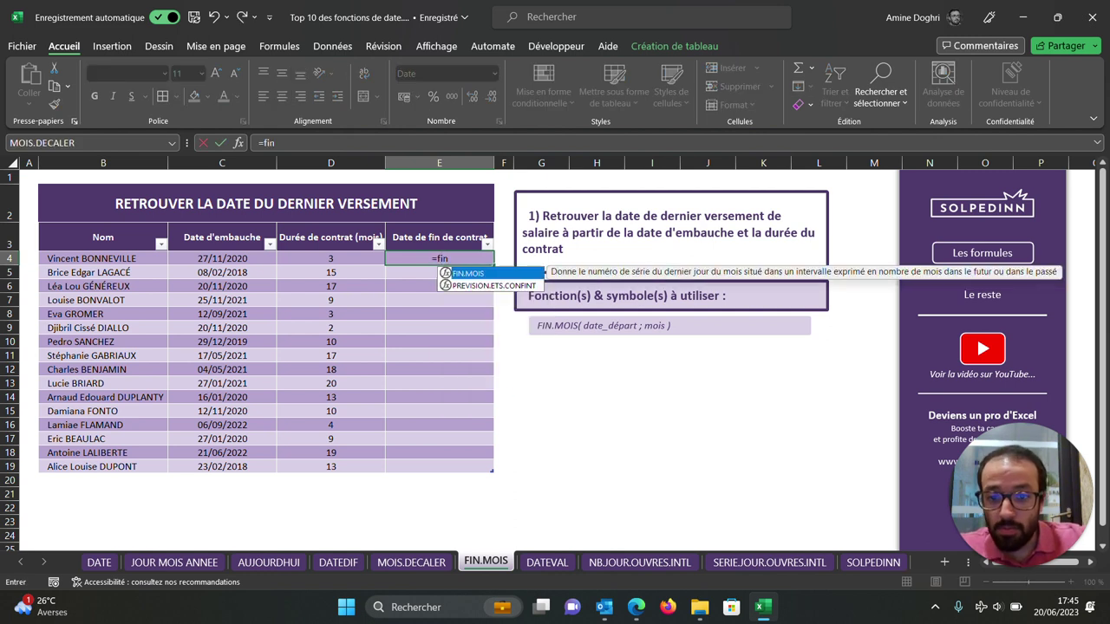
double_click(468, 274)
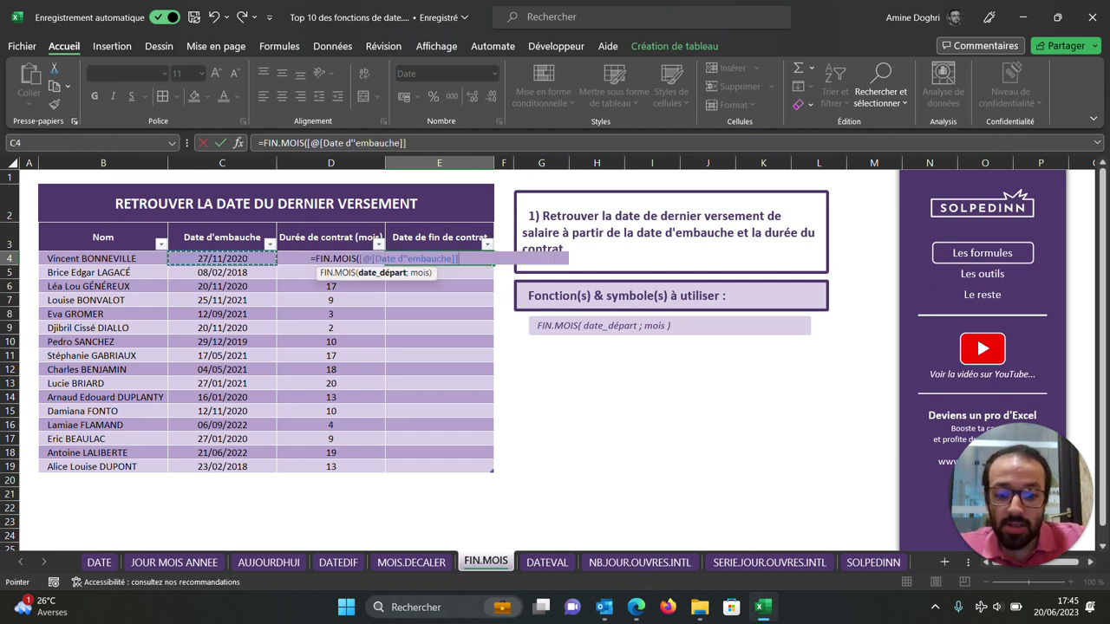
text(;)
key(Left)
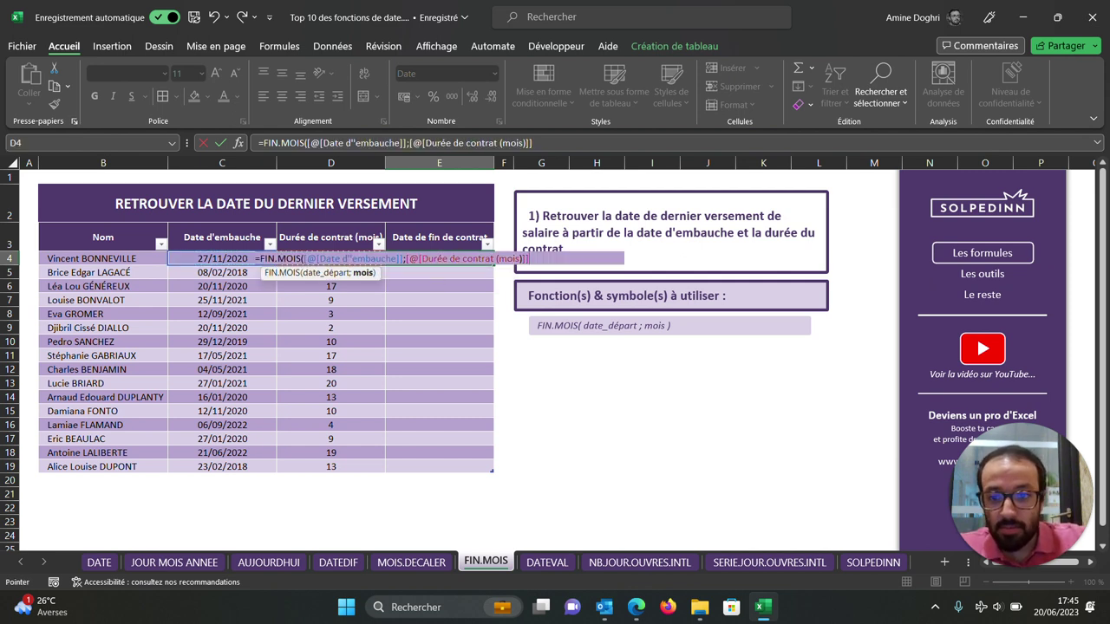
text())
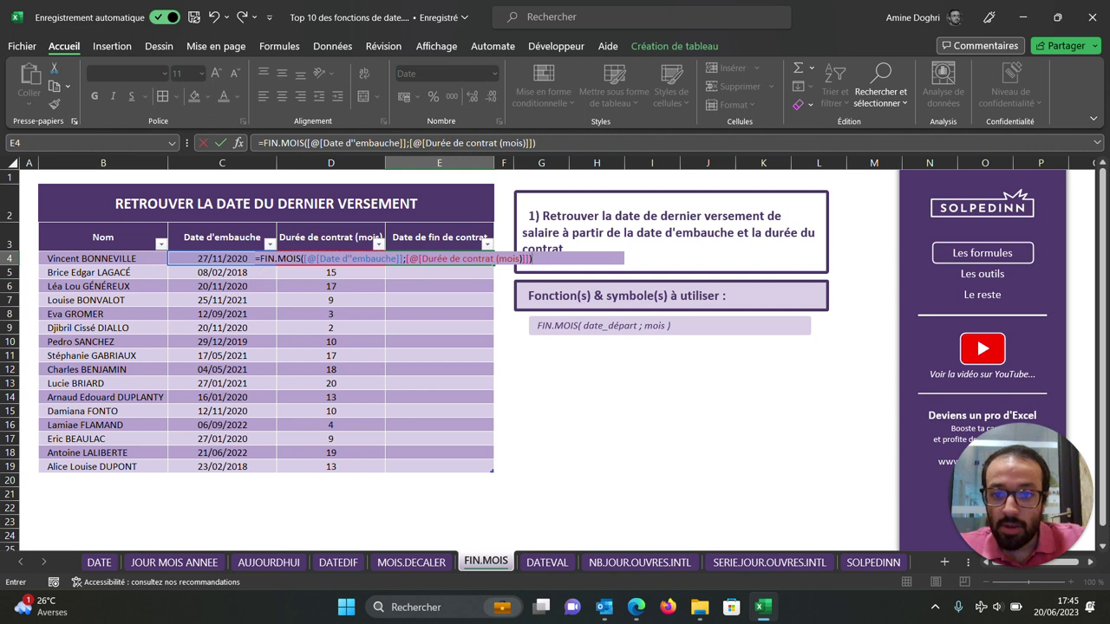
key(Return)
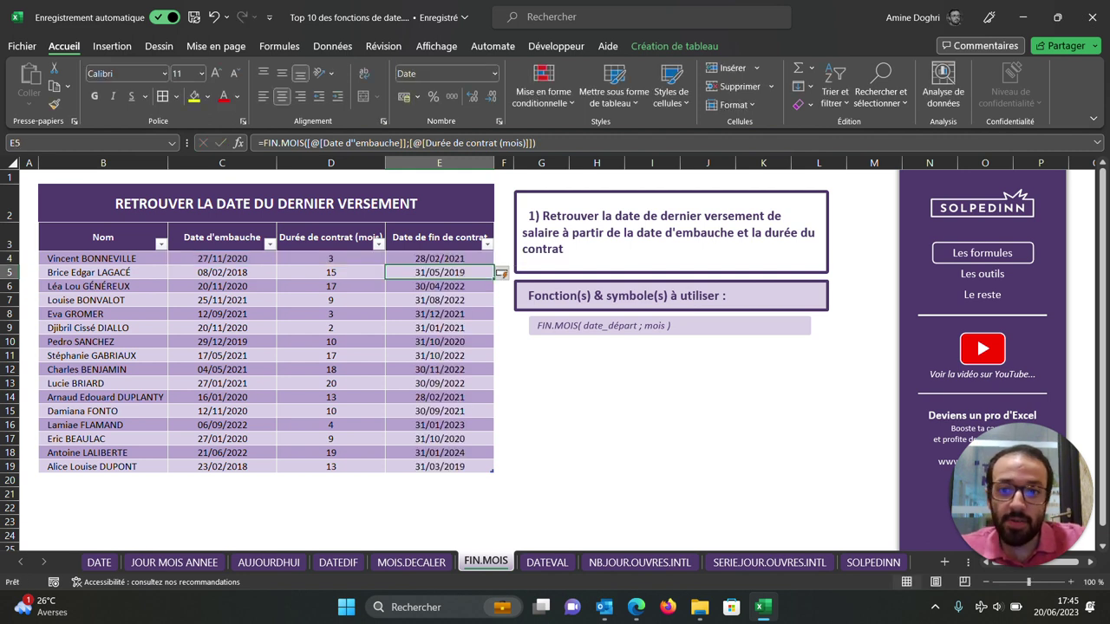
click(439, 258)
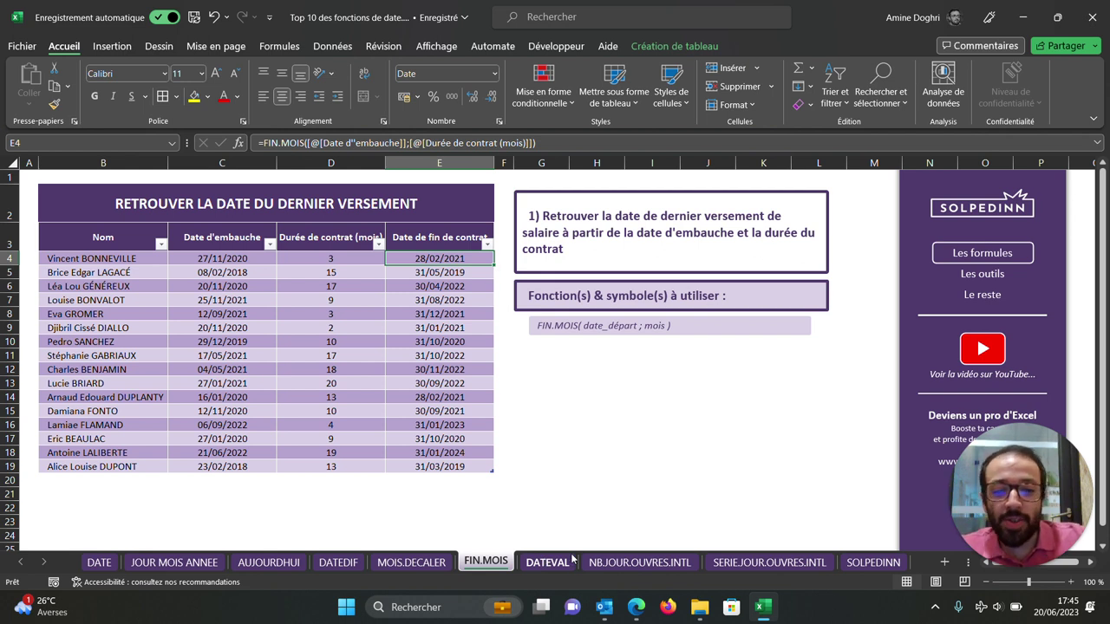
click(572, 562)
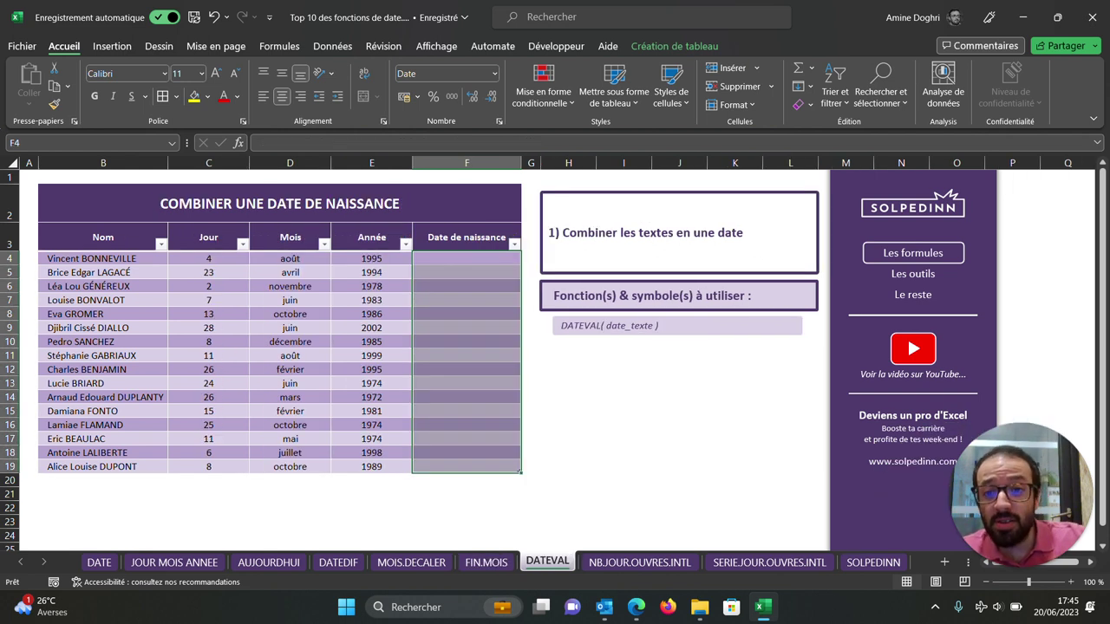
click(466, 259)
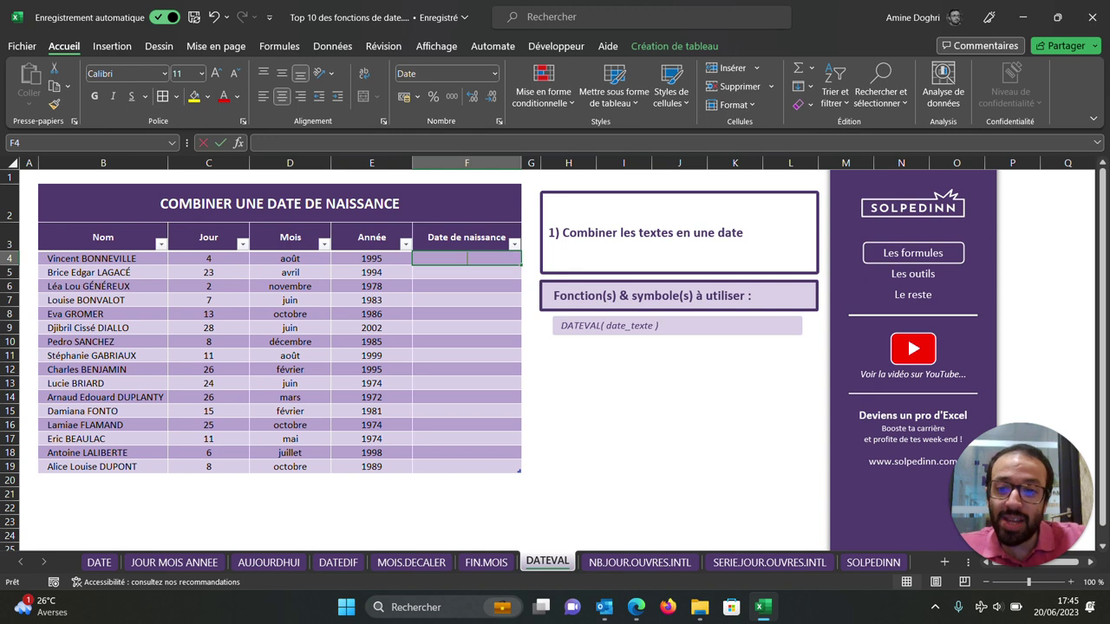
text(=date()
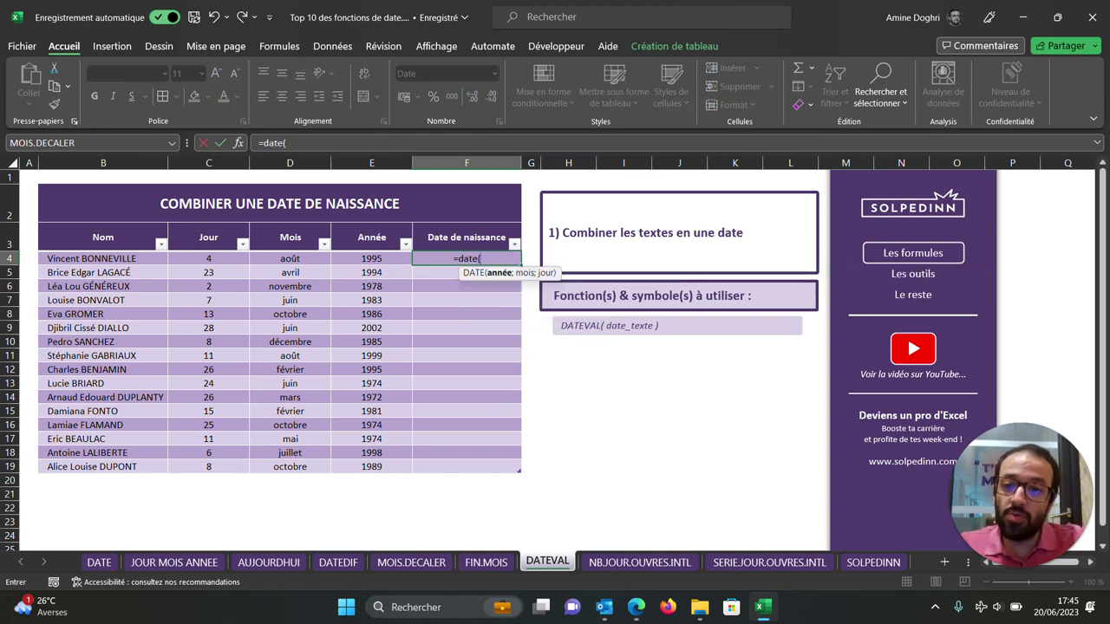
click(371, 258)
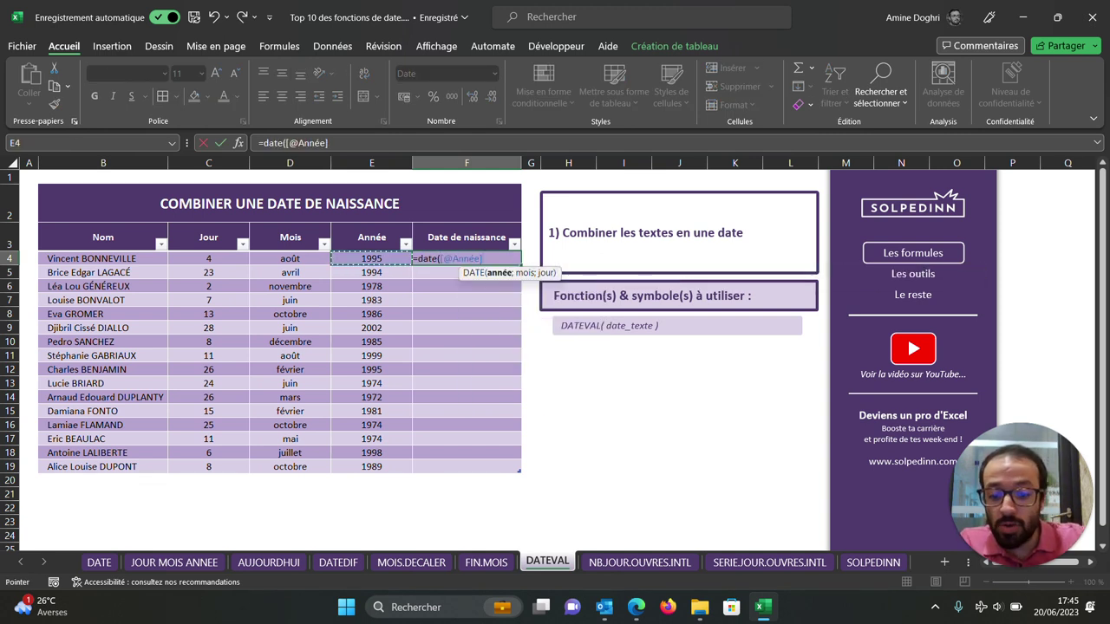
text(;)
click(289, 259)
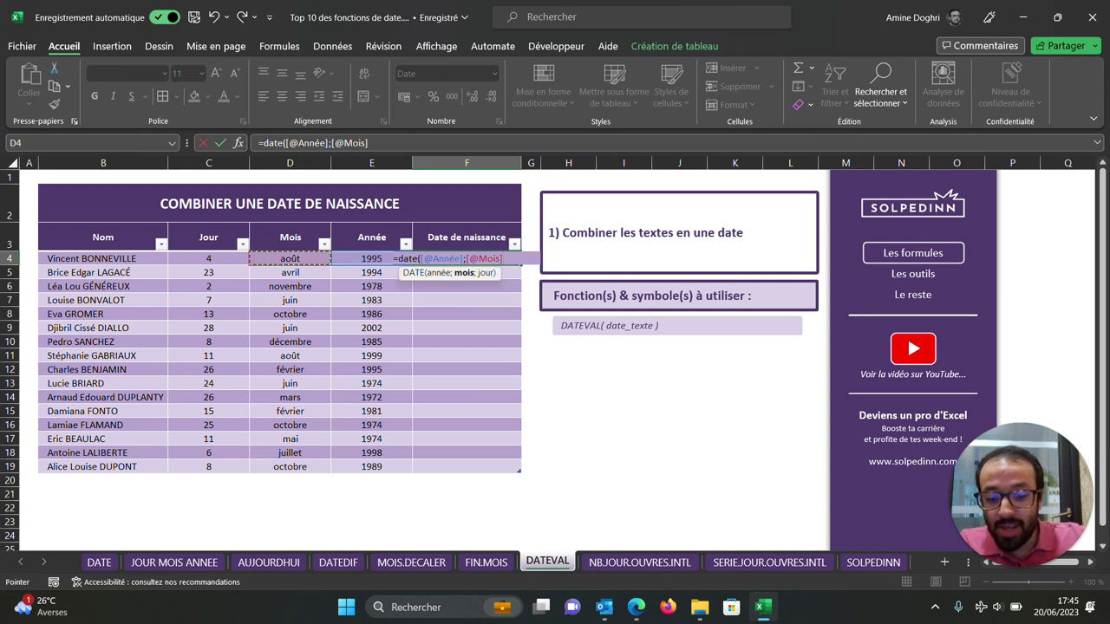
text(;)
click(208, 258)
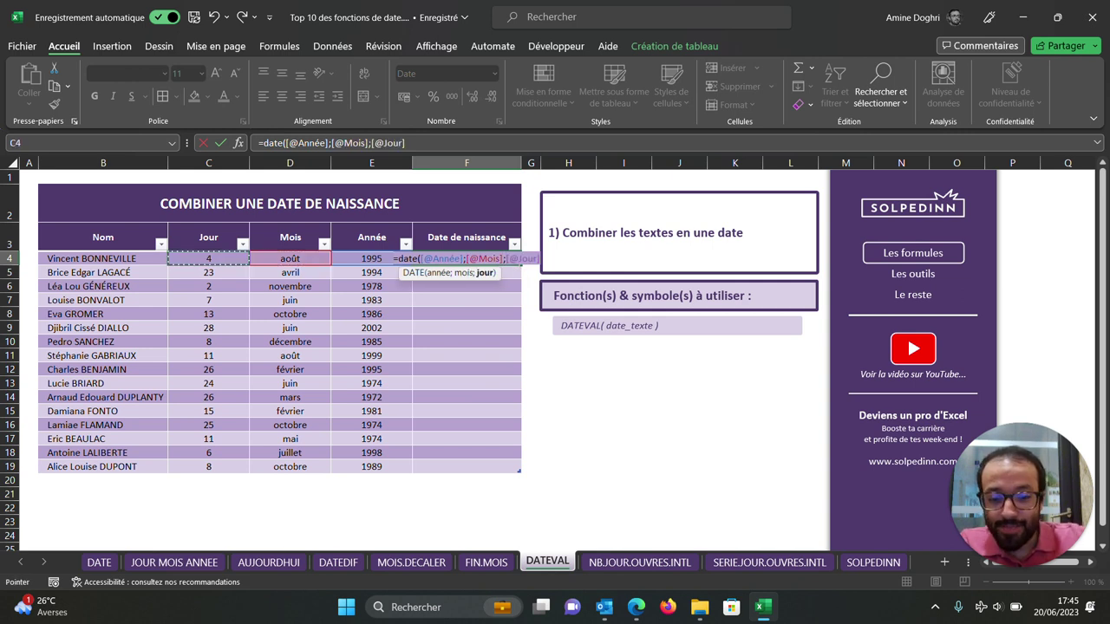
key(Return)
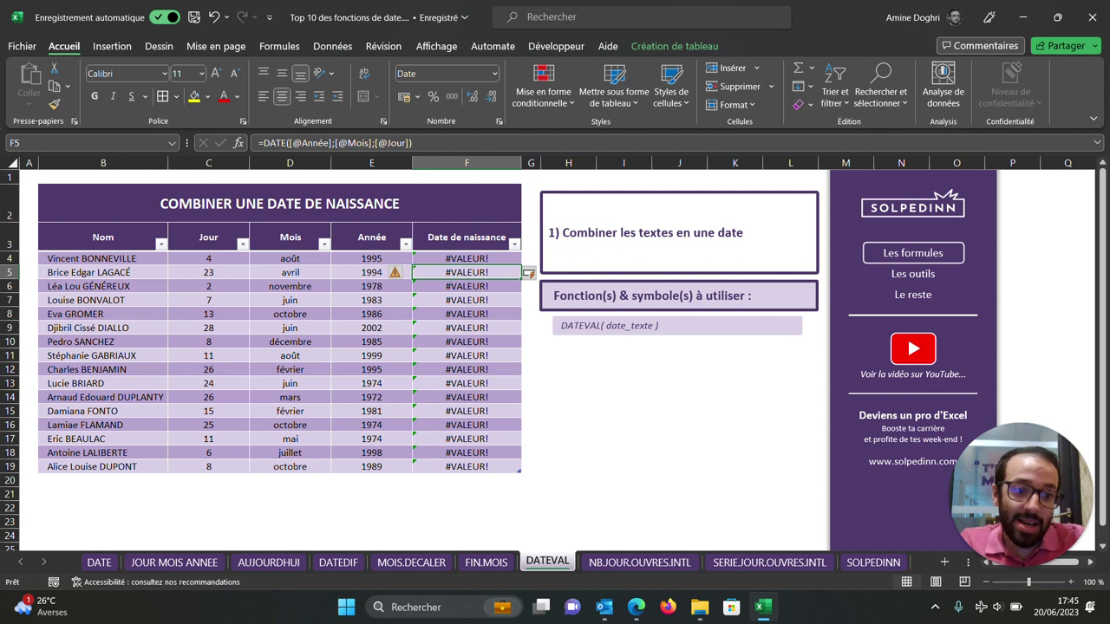
click(290, 258)
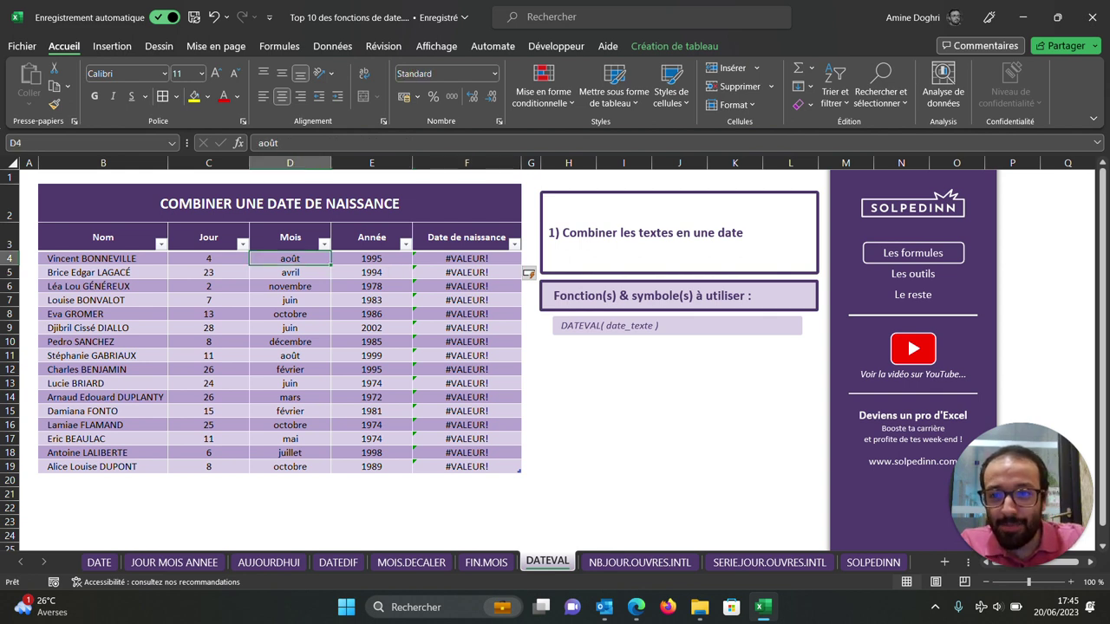
click(466, 258)
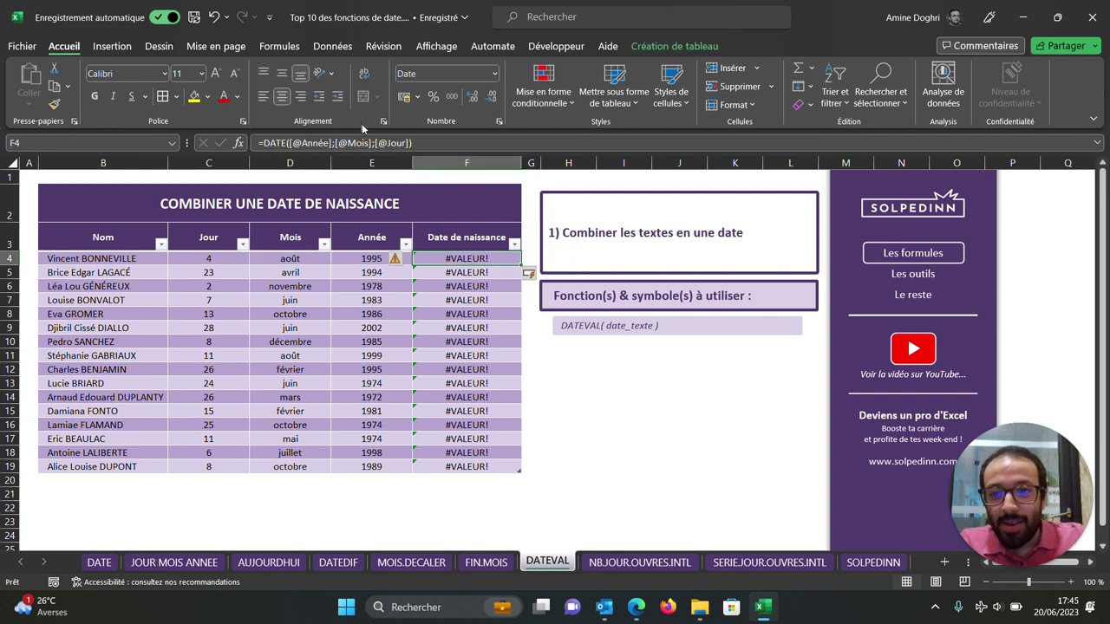
click(283, 143)
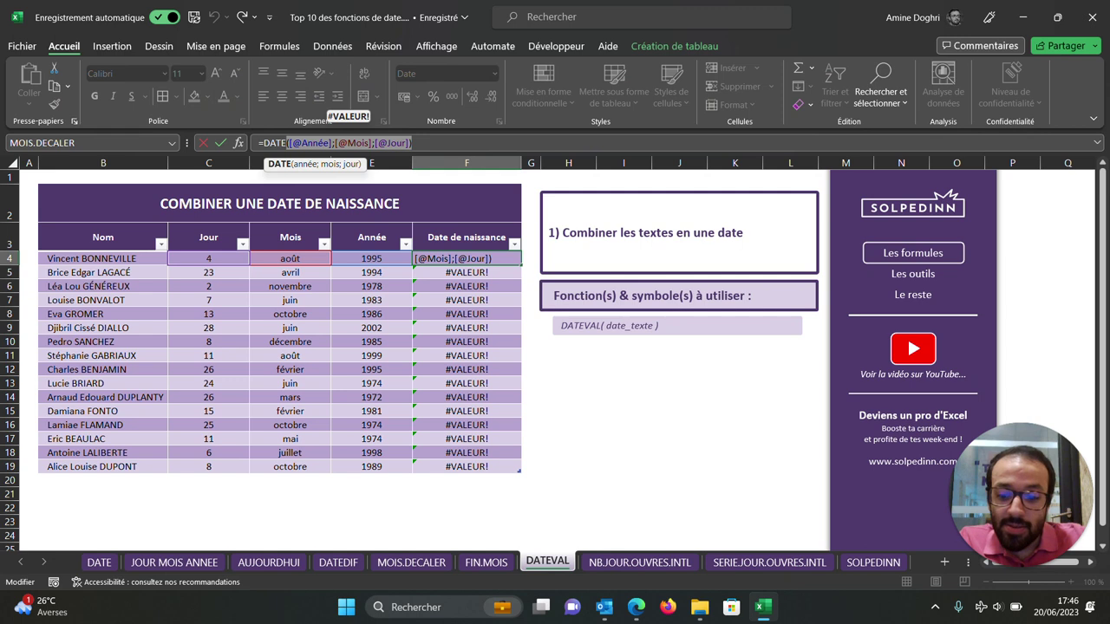
text(val)
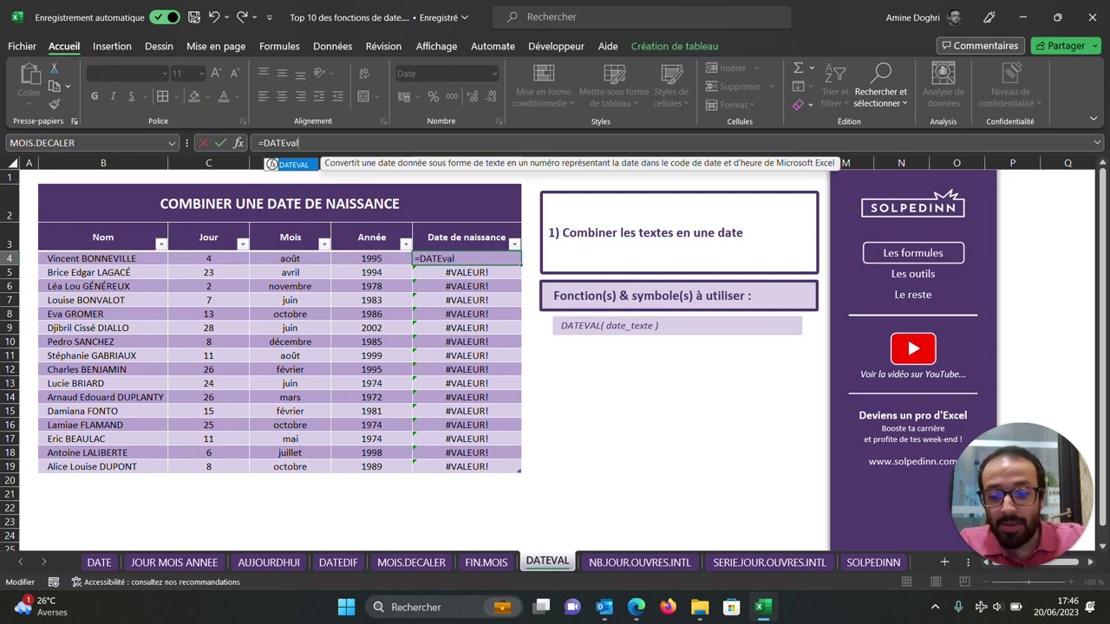
text(()
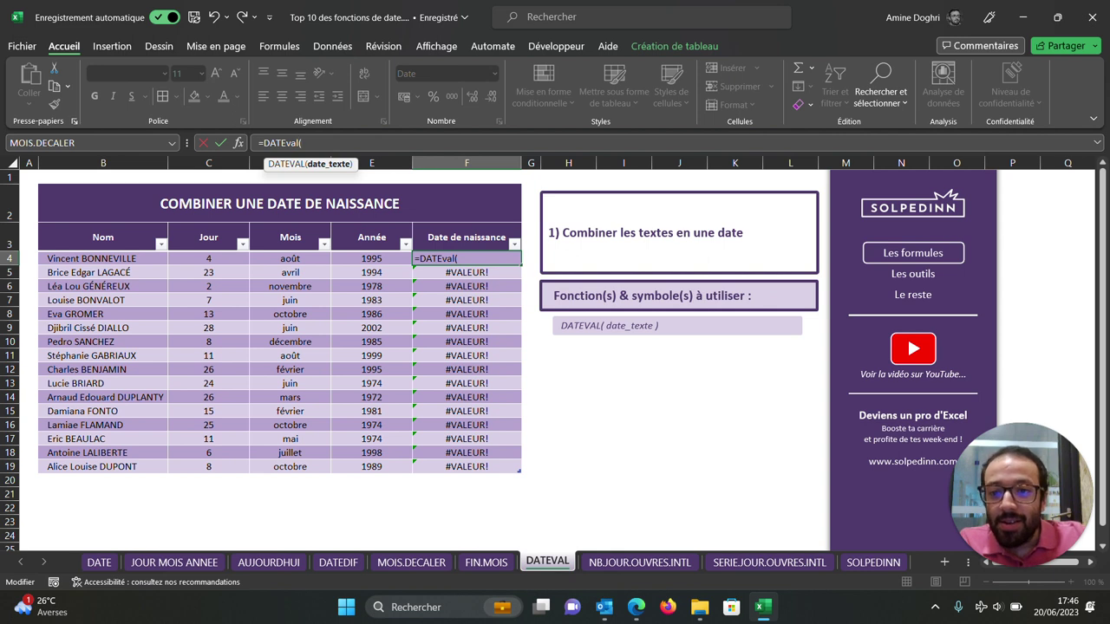
click(208, 259)
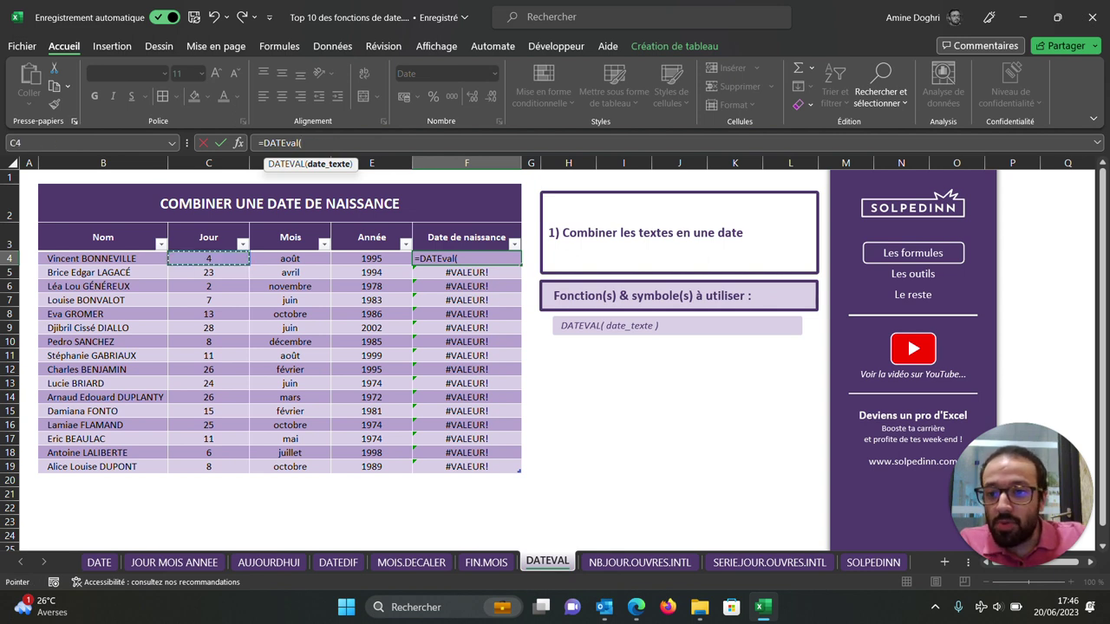
text([@Jour]&)
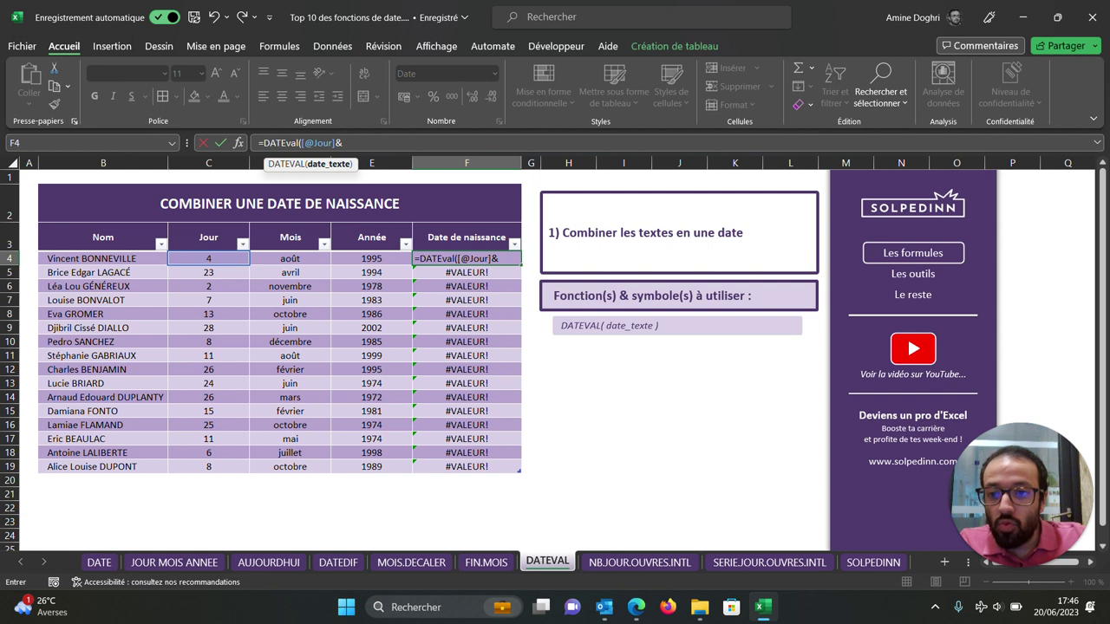
click(291, 258)
text(&)
click(372, 258)
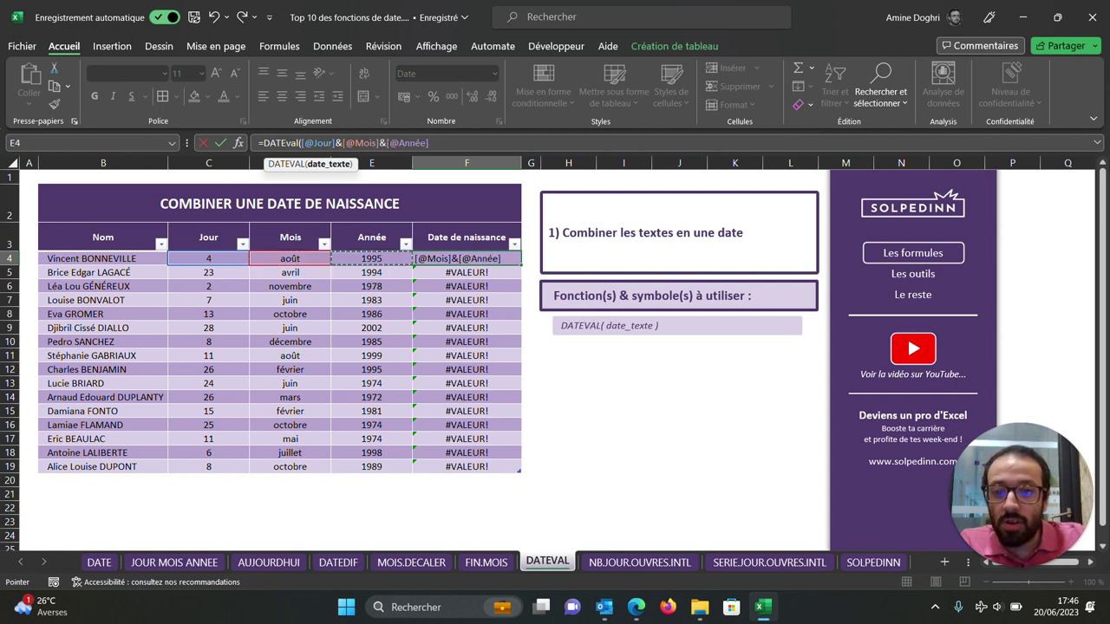
text())
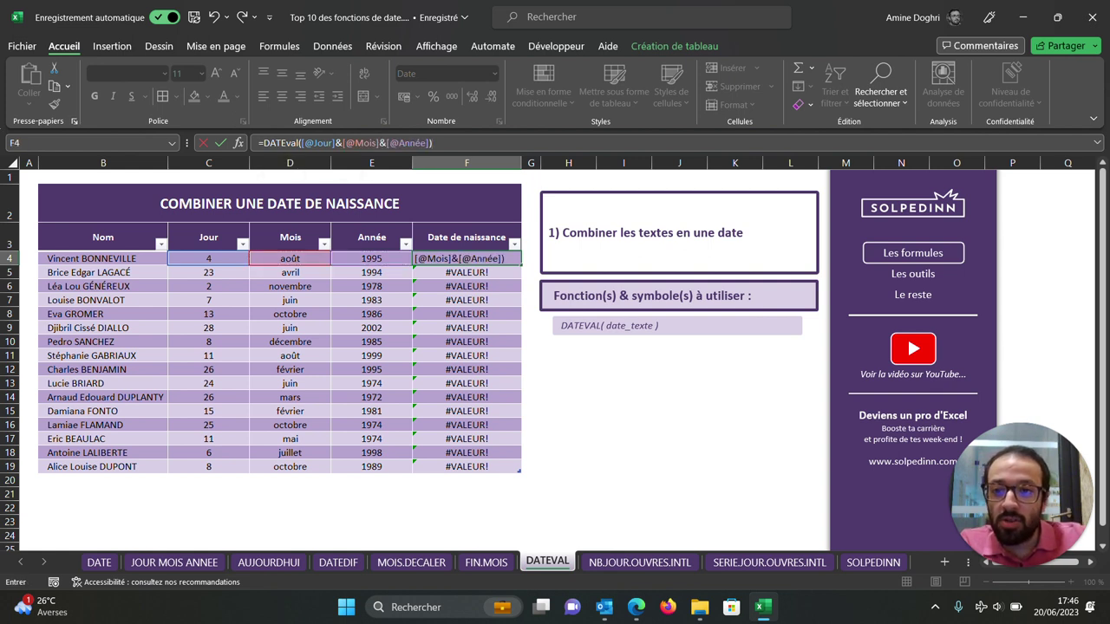
key(Return)
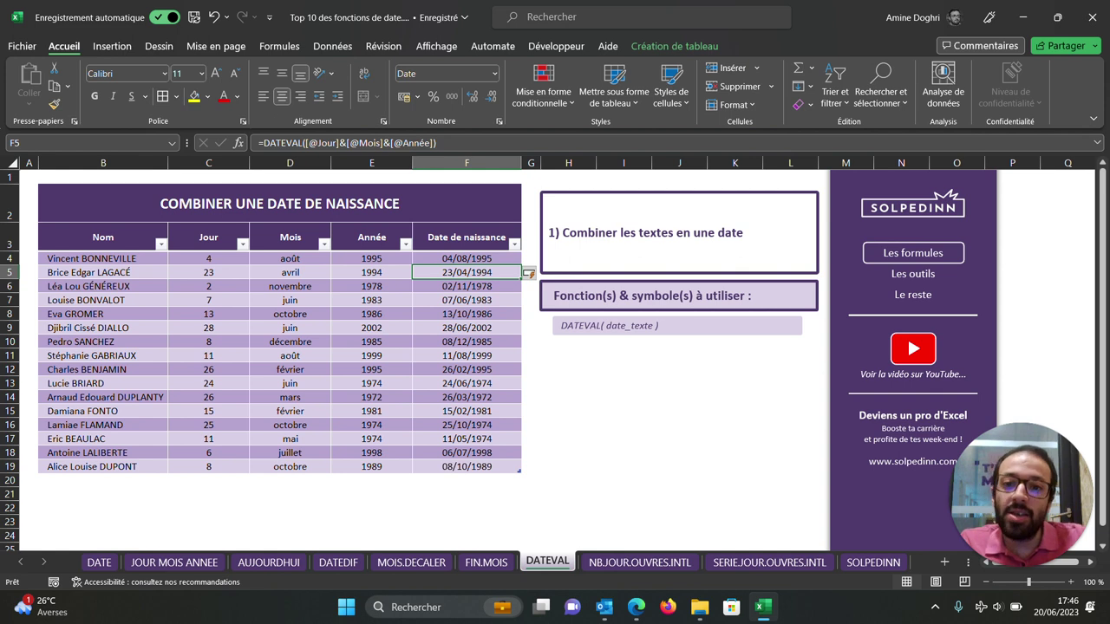
click(466, 259)
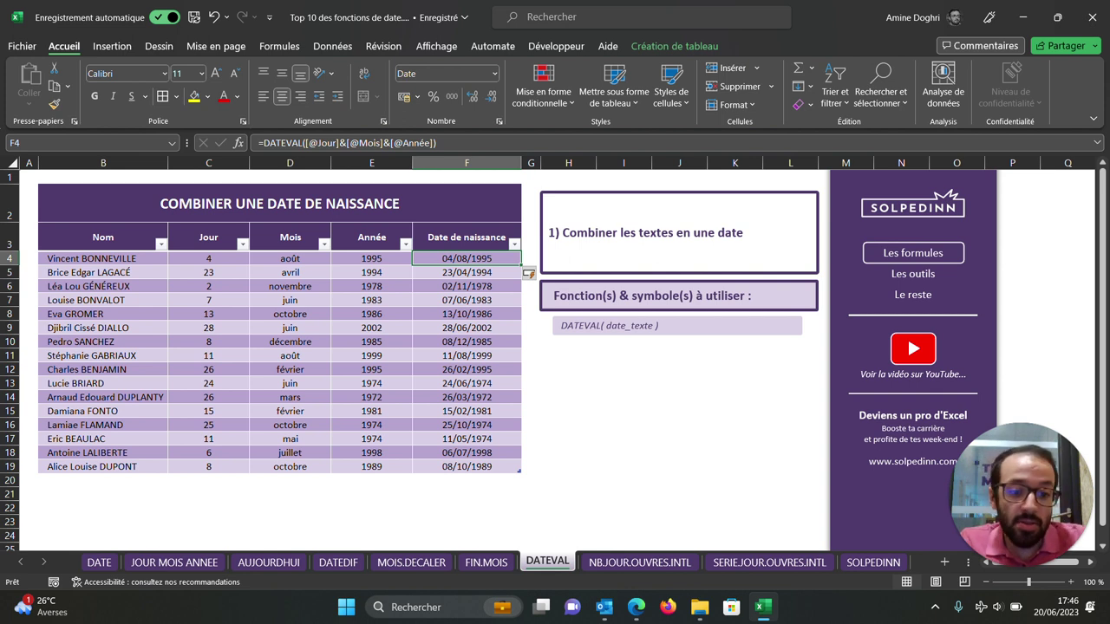
click(600, 565)
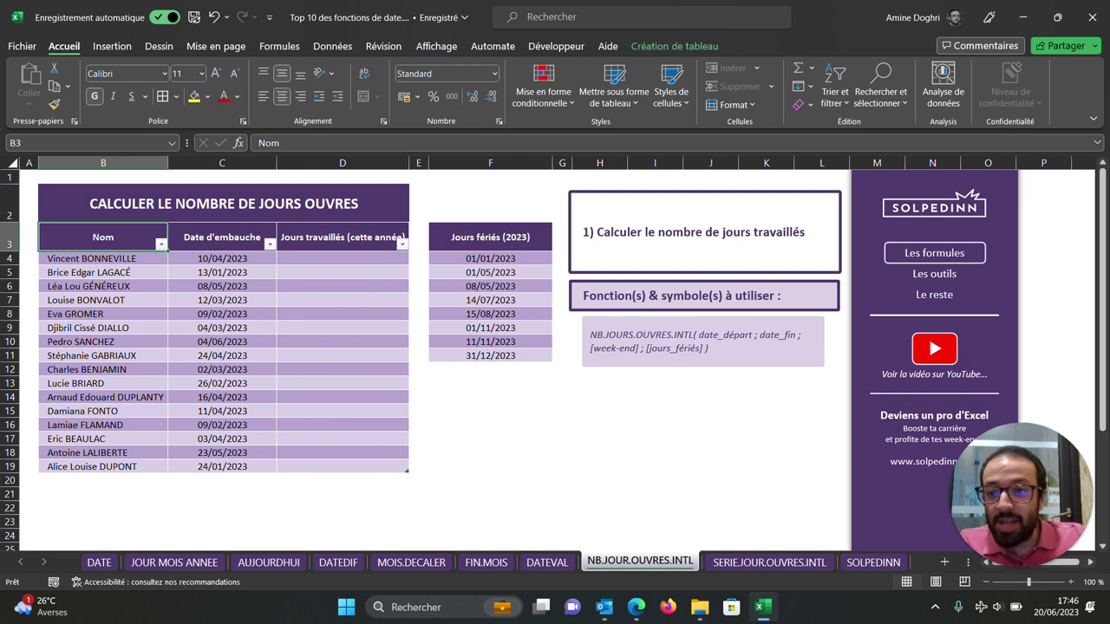
In D4, begin =NB.JOURS.OUVRES.INTL([@[Date d'embauche]];AUJOURDHUI(); up to the weekend argument.
click(342, 258)
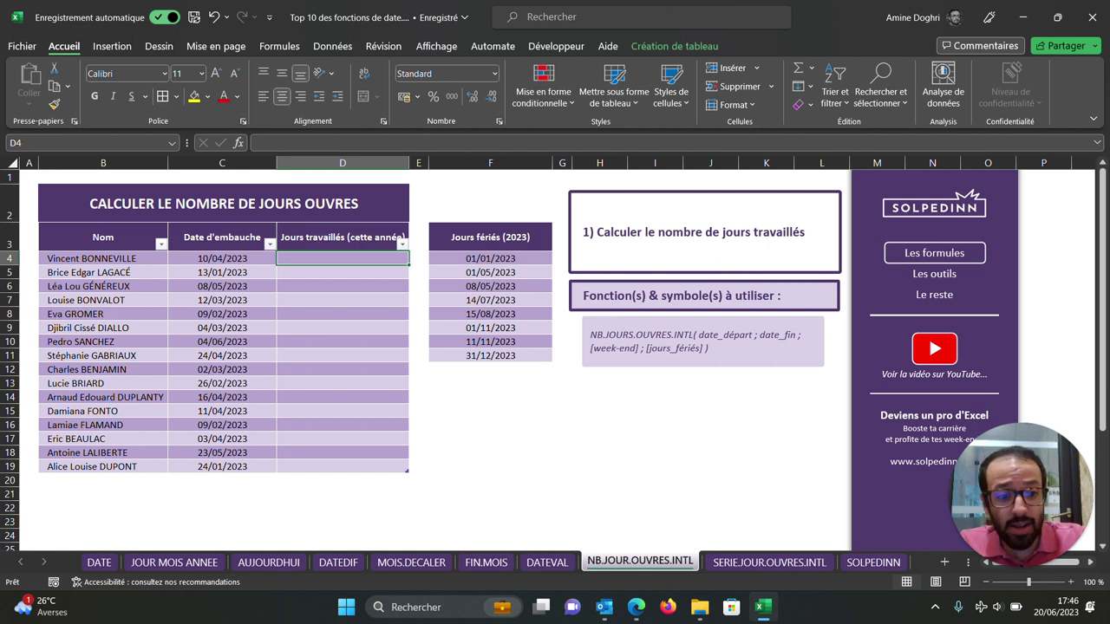
text(=nb)
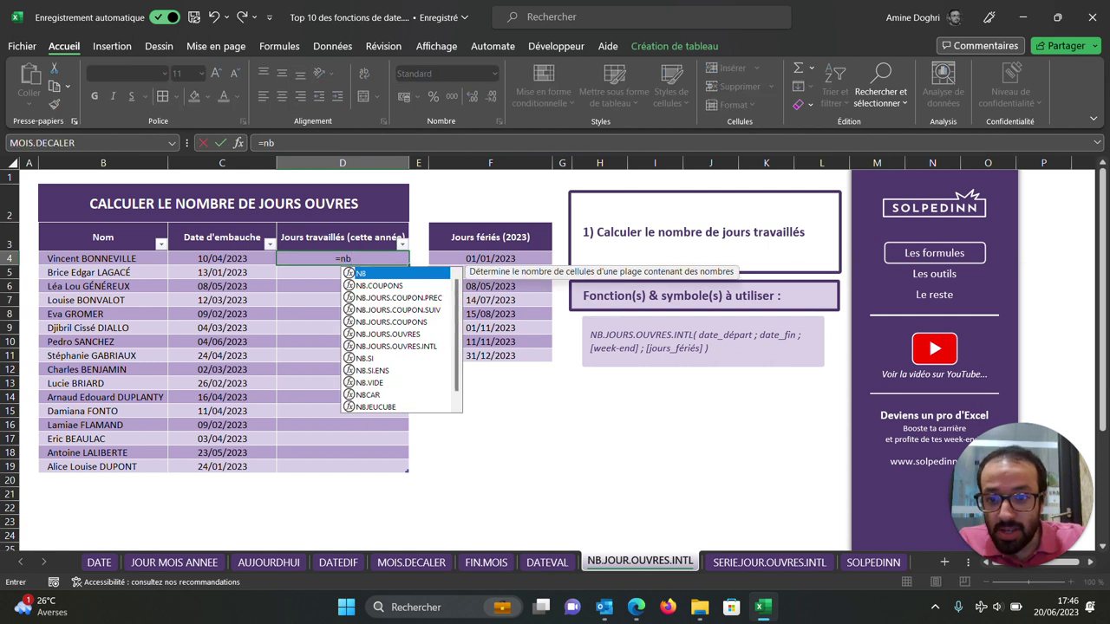
double_click(399, 346)
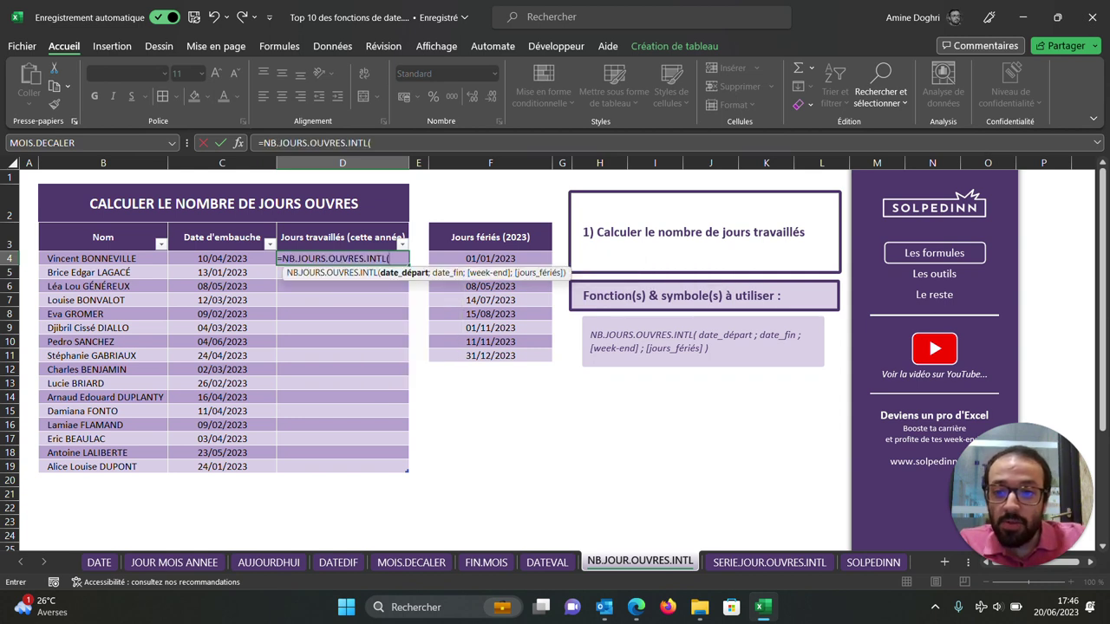
click(222, 258)
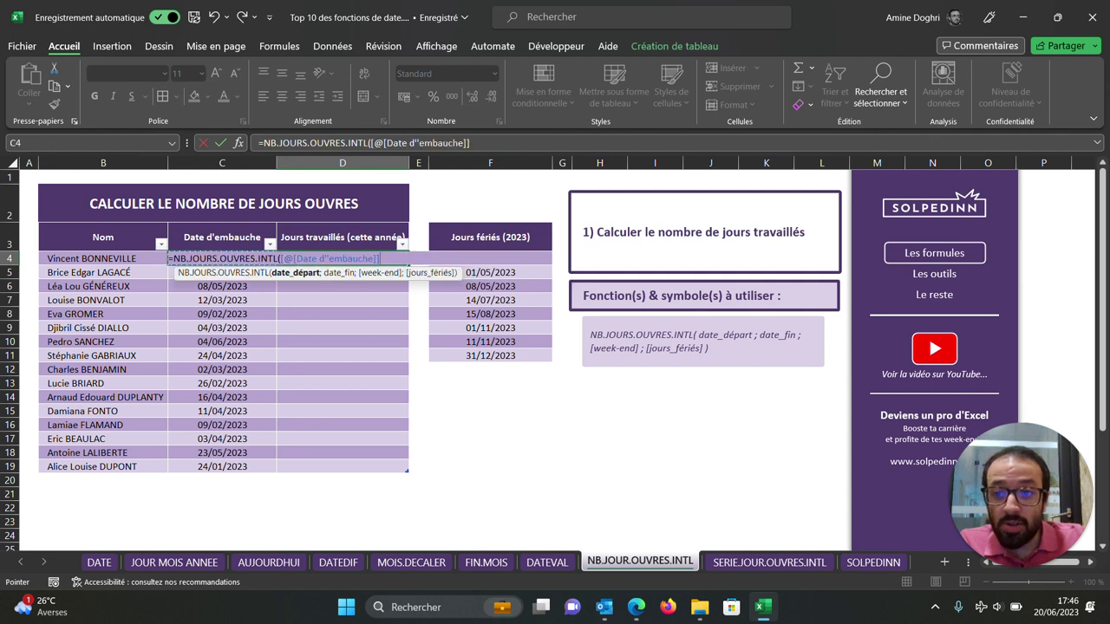
text(;)
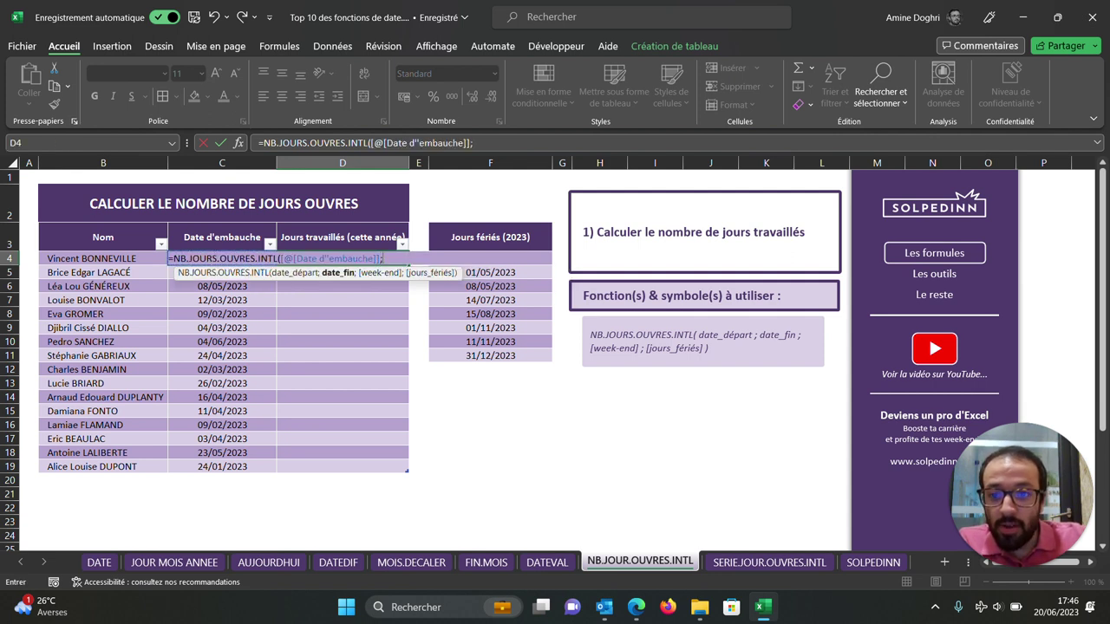
text(aujo)
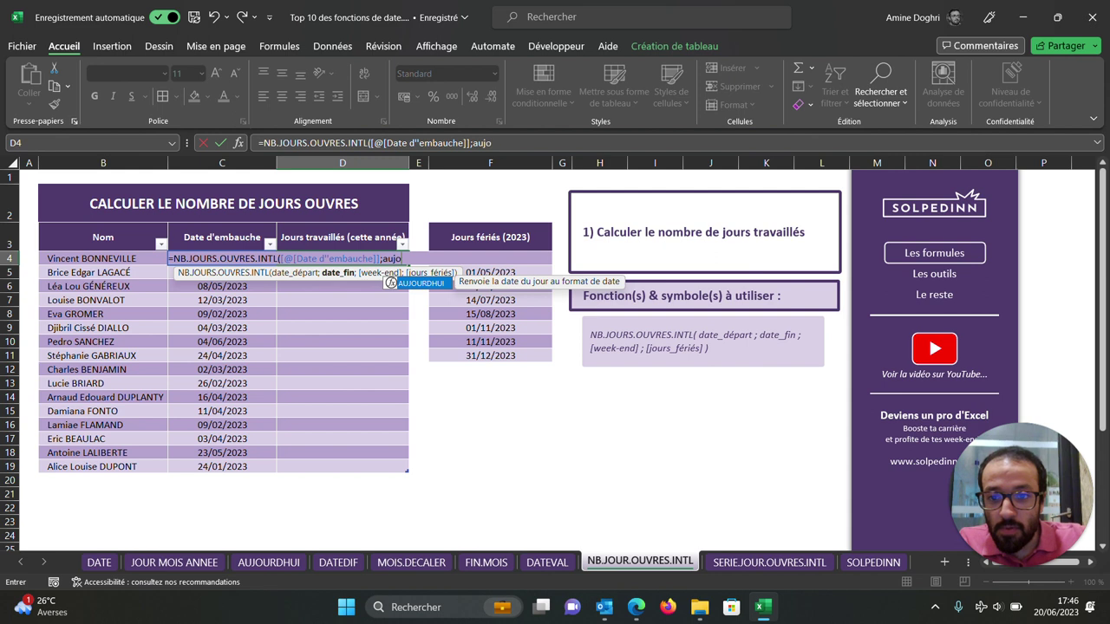
text(urdhui)
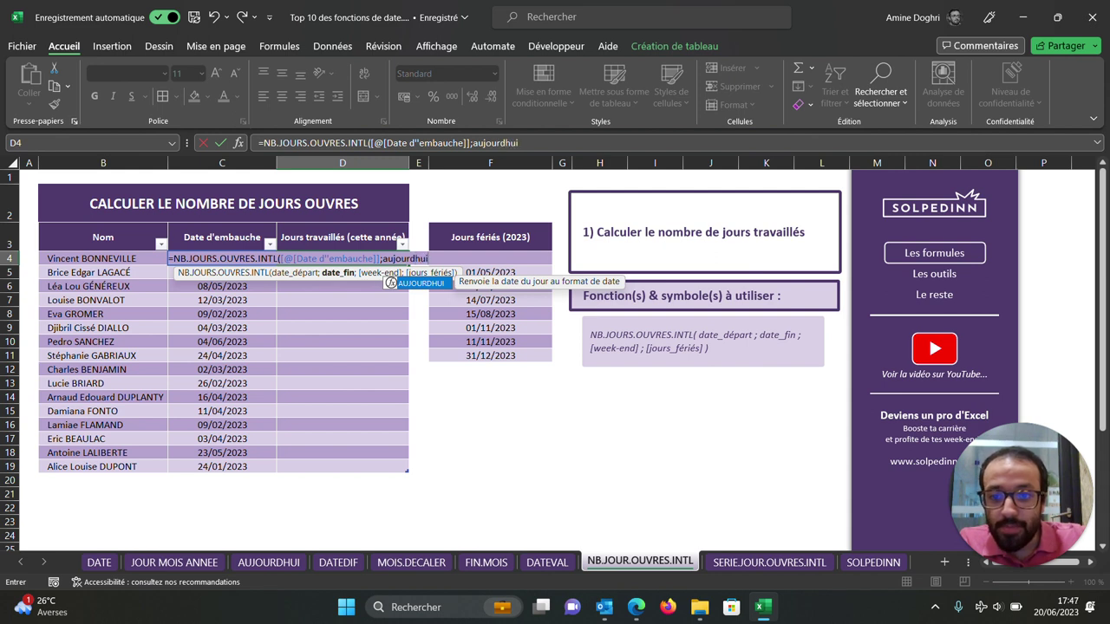
text(();)
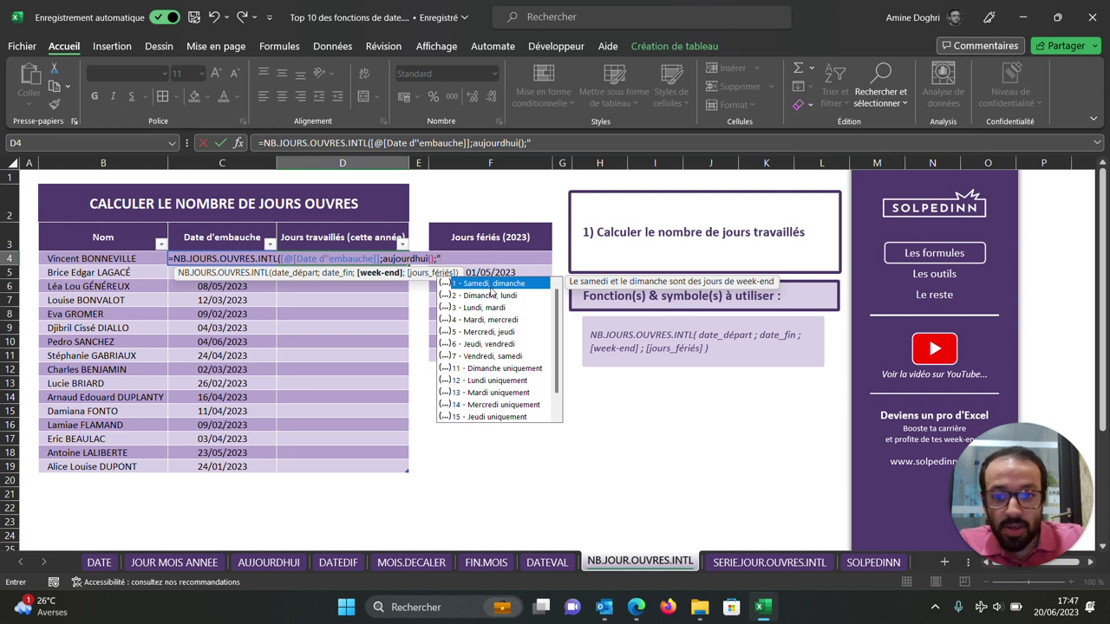
Complete the D4 NB.JOURS.OUVRES.INTL formula with weekend 1 and holidays $F$4:$F$11, filling the column.
text(0)
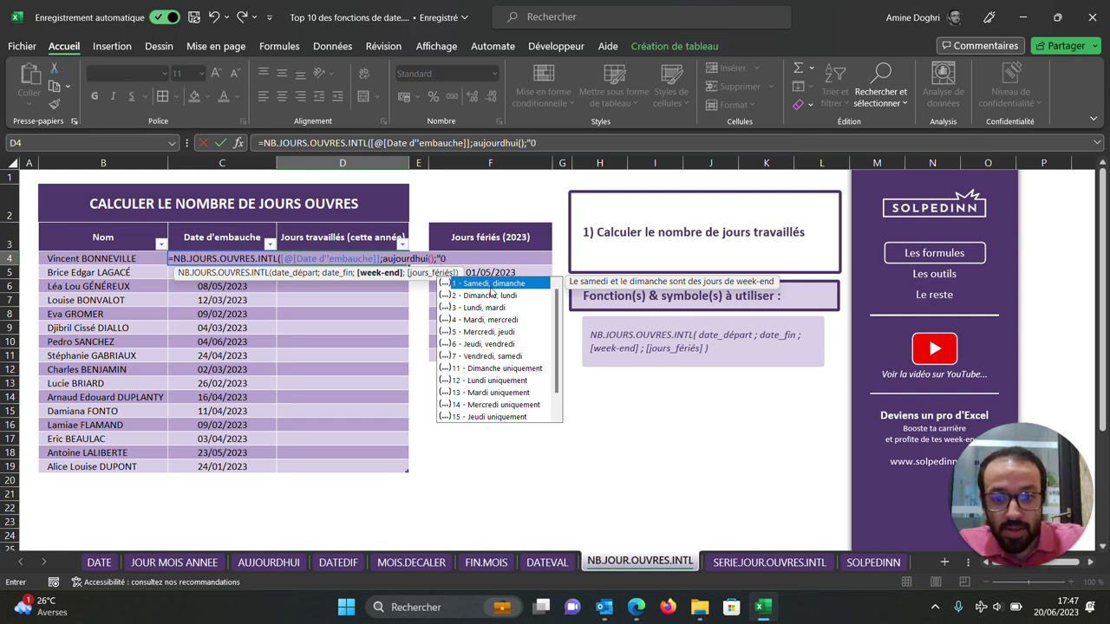
text(0001)
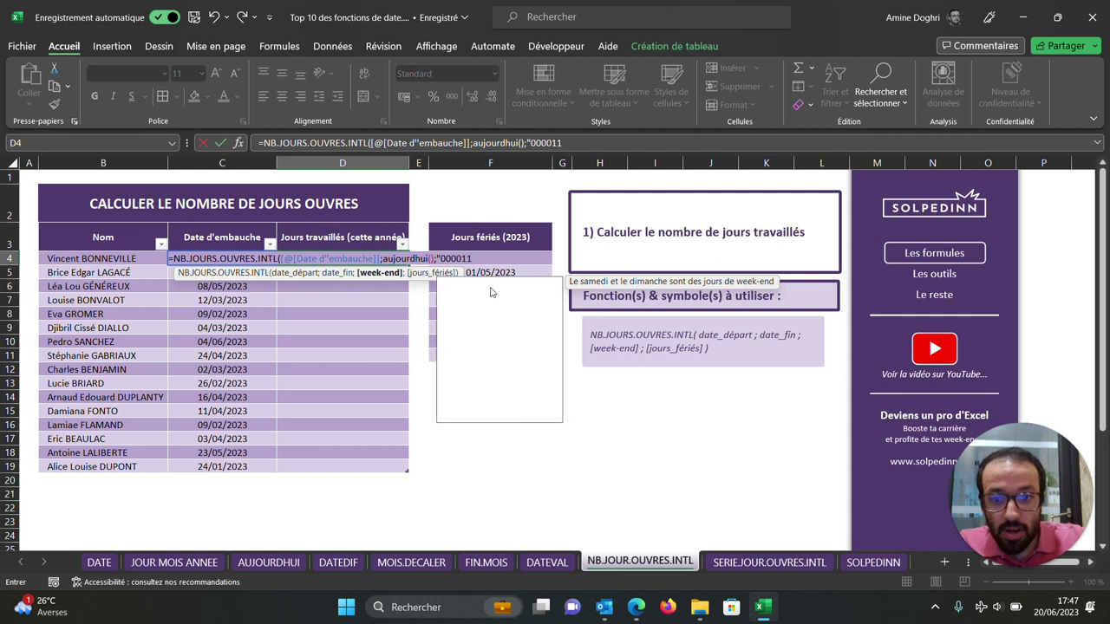
text(1)
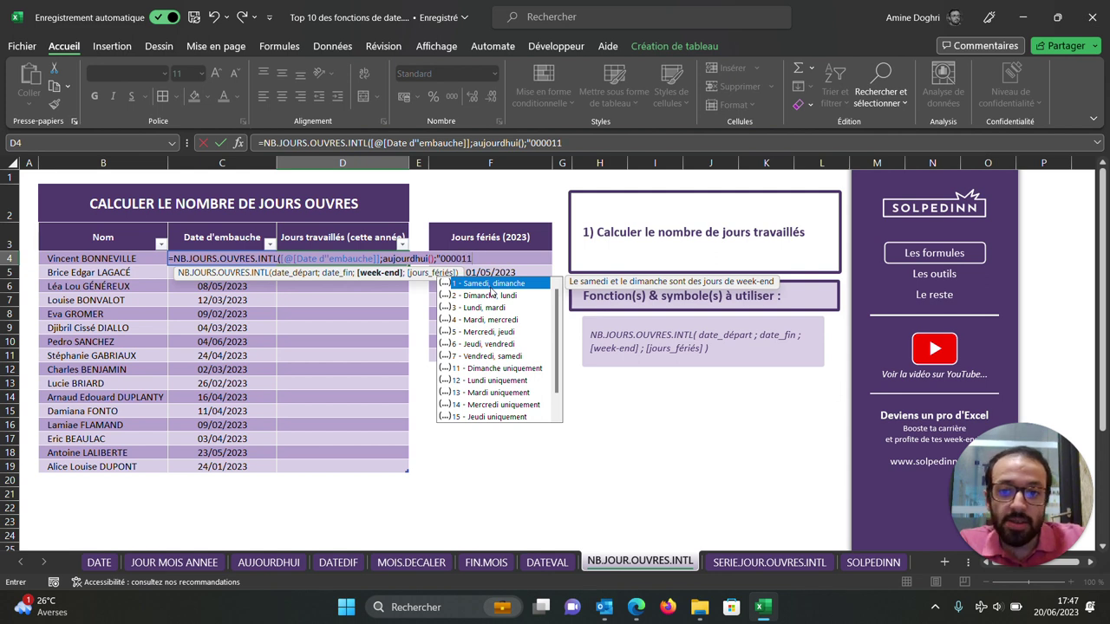
key(BackSpace)
key(BackSpace)
key(BackSpace)
key(BackSpace)
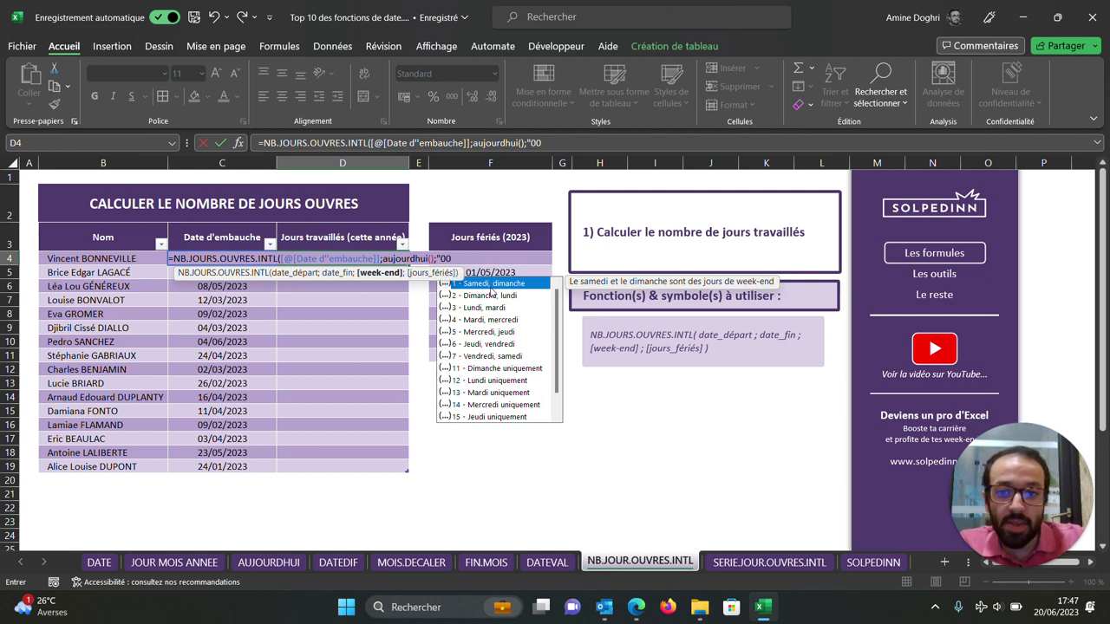
key(BackSpace)
key(BackSpace)
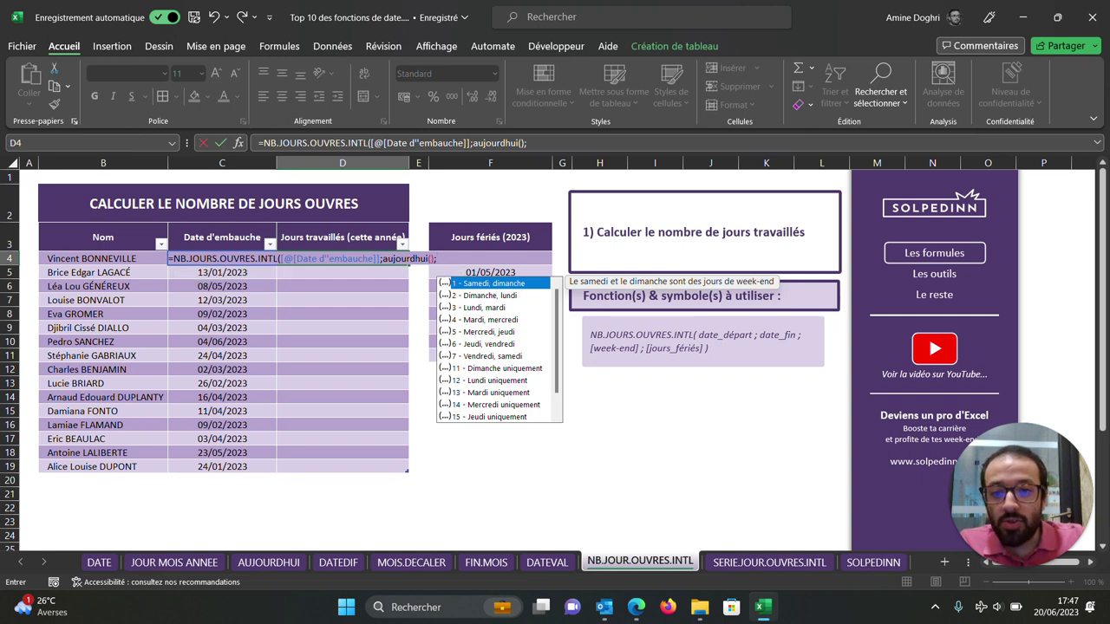
double_click(490, 285)
text(;)
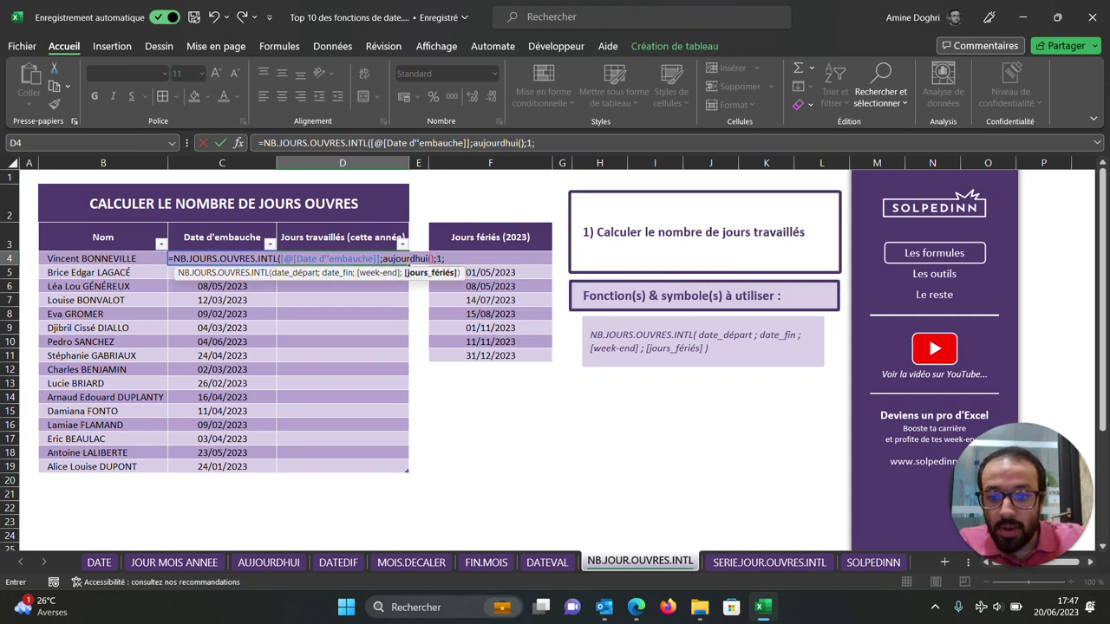
drag(542, 356, 542, 272)
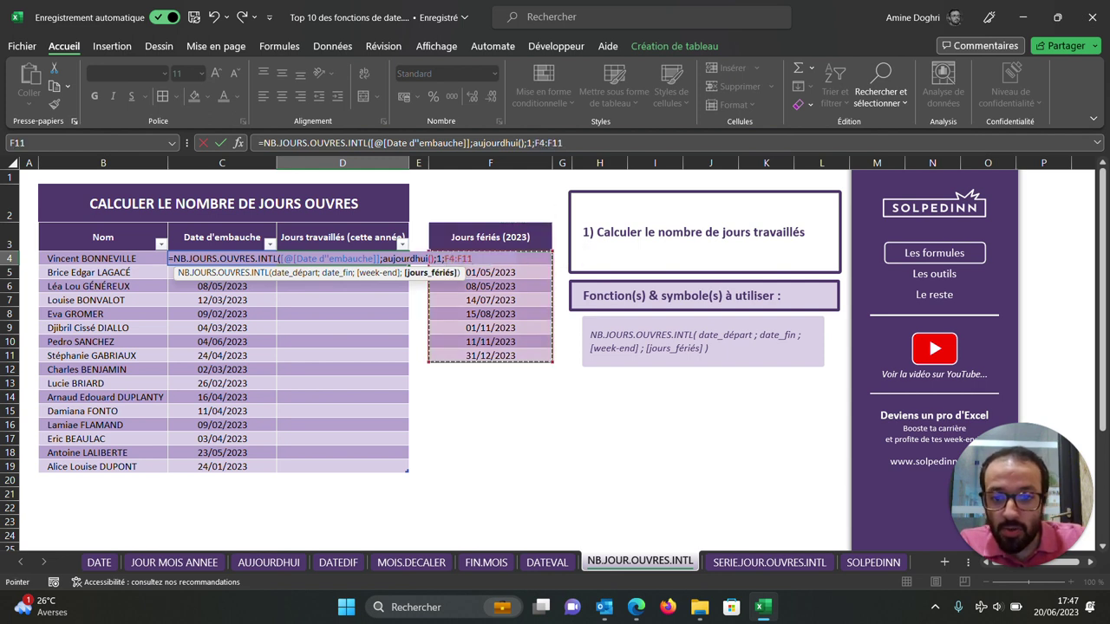
key(shift+Up)
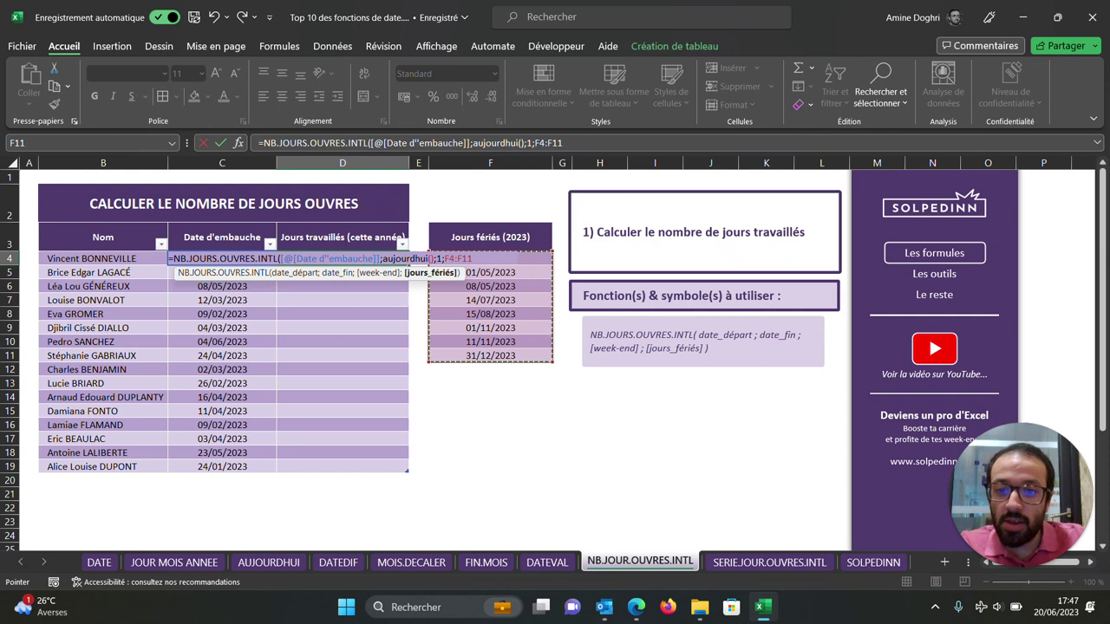
key(F4)
text())
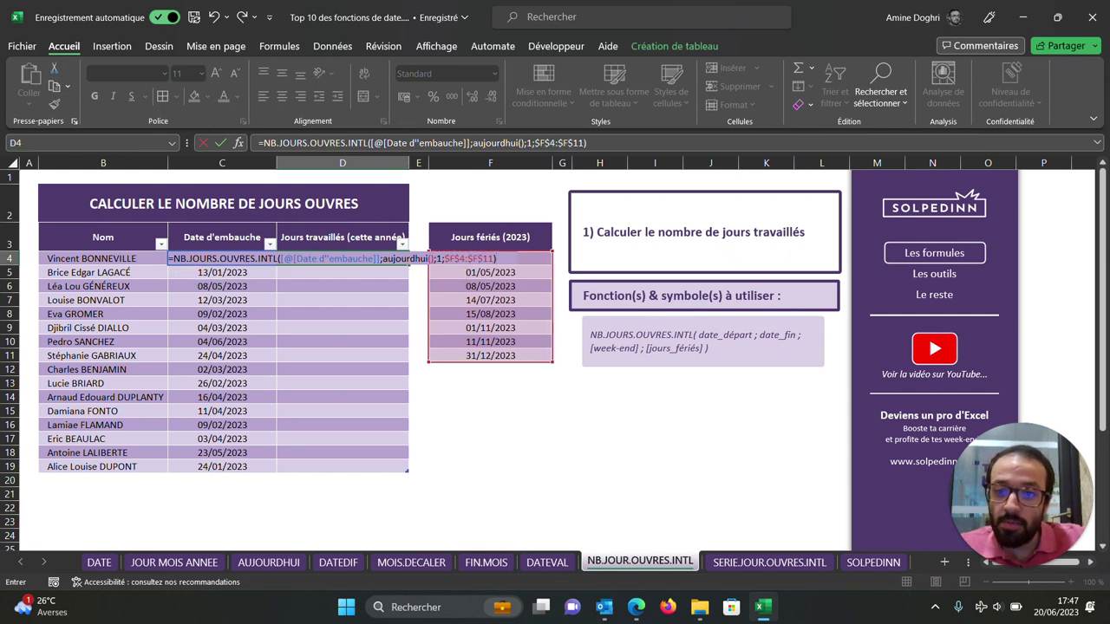
key(Return)
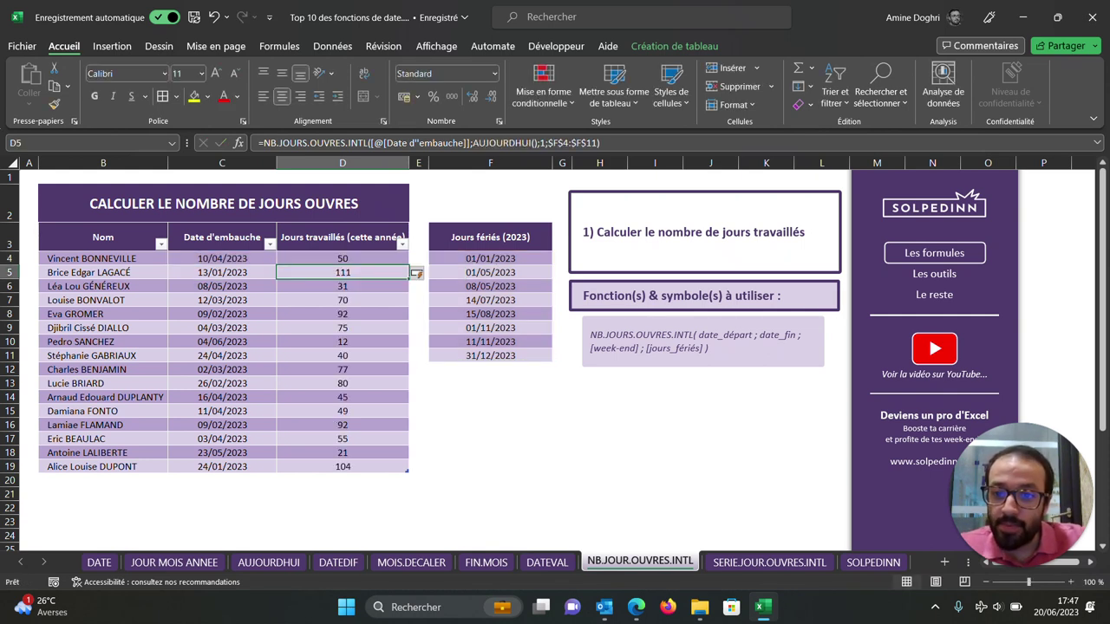
Check the first working-day result in D4, then go to the SERIE.JOUR.OUVRES.INTL sheet.
click(342, 259)
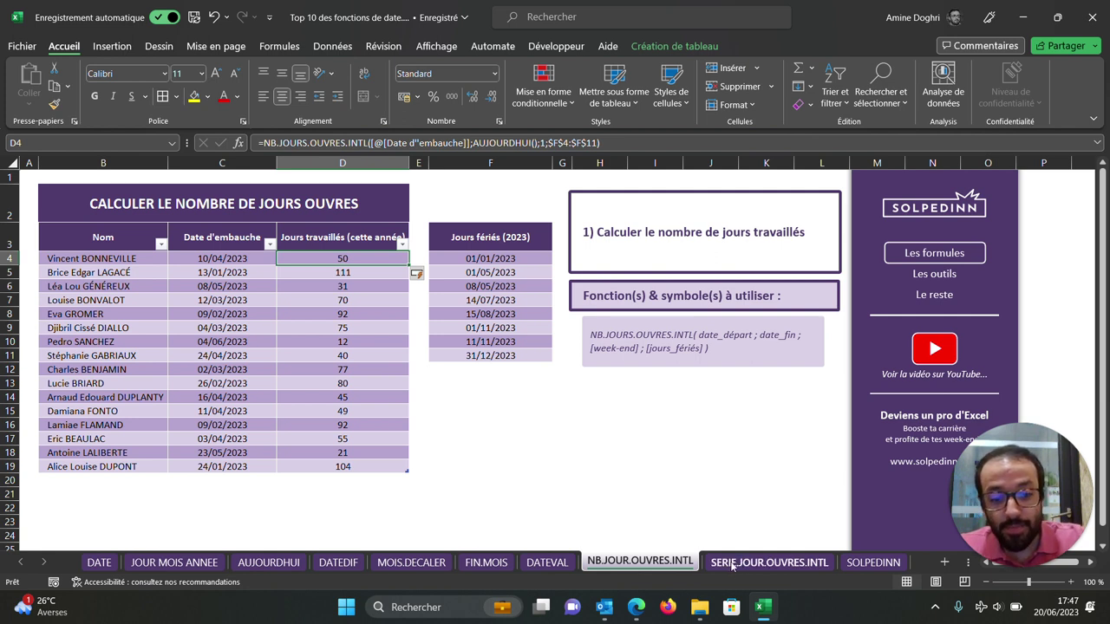
click(733, 566)
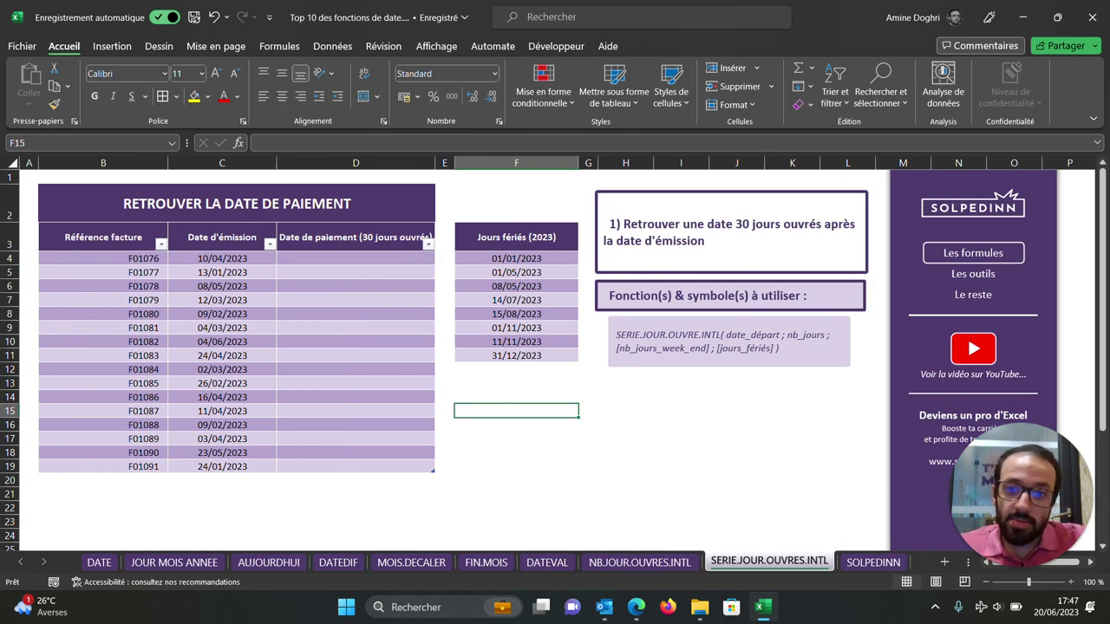
In D4, start =SERIE.JOUR.OUVRE.INTL from the emission date with 30 working days.
click(356, 258)
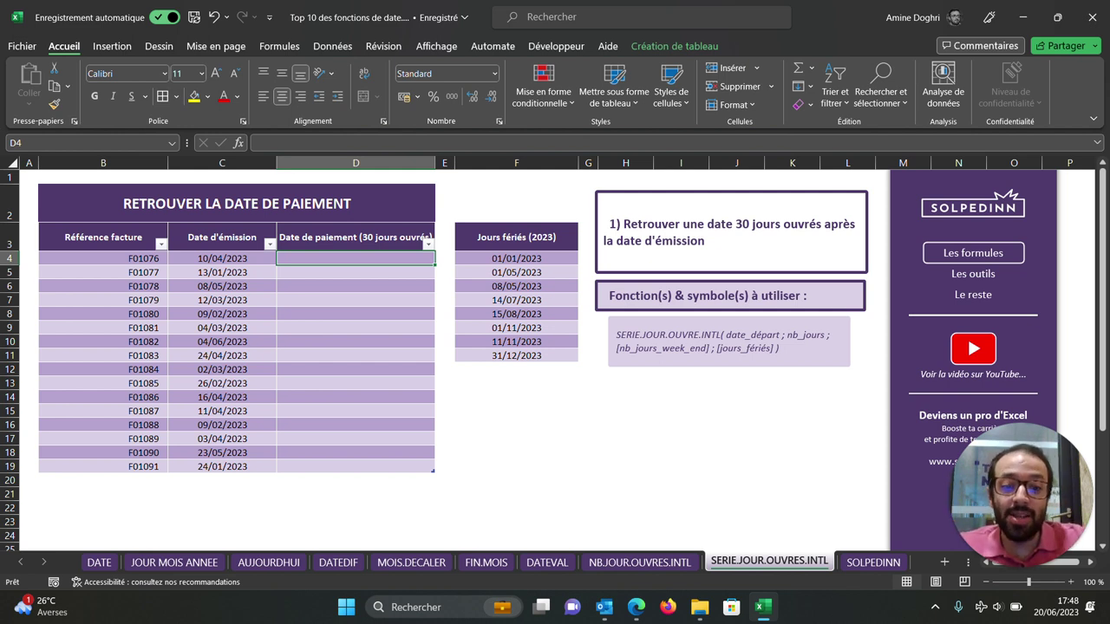
text(=)
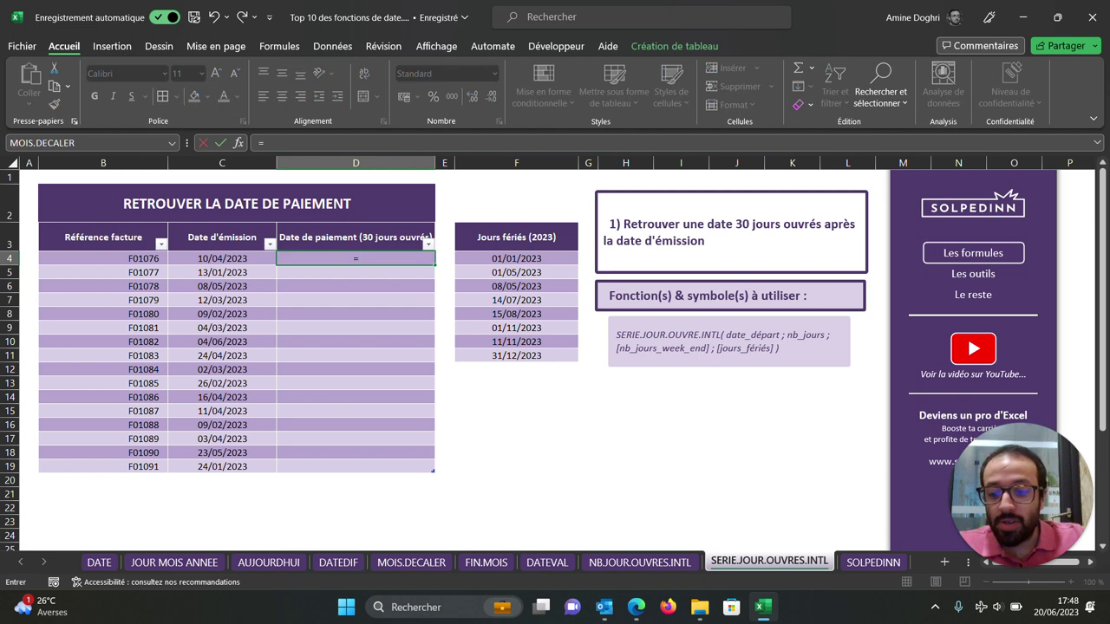
text(SERI)
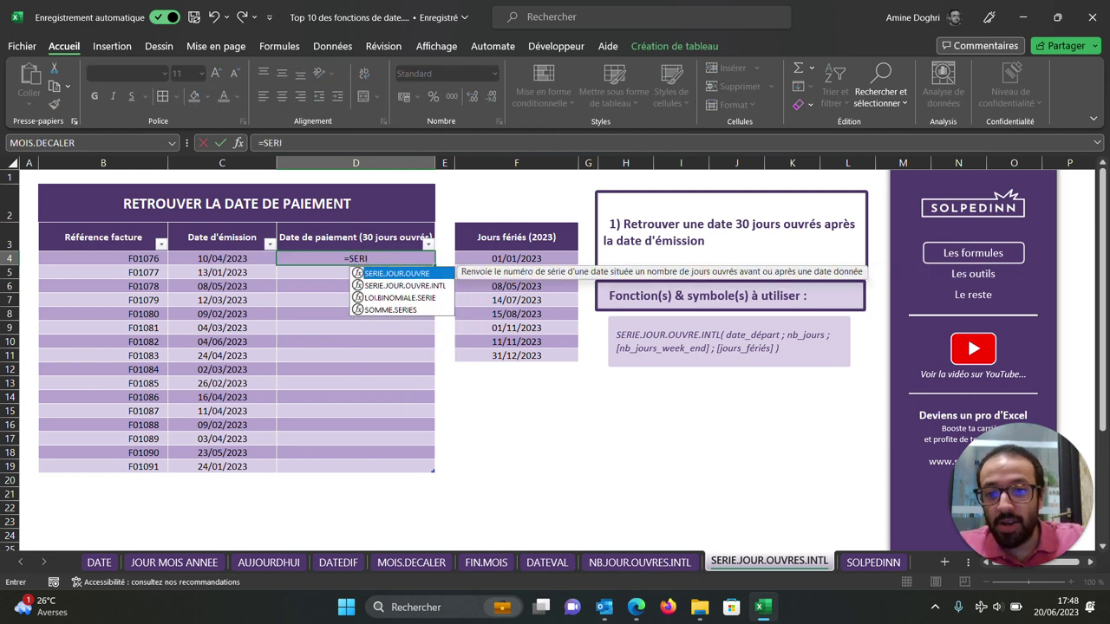
double_click(444, 287)
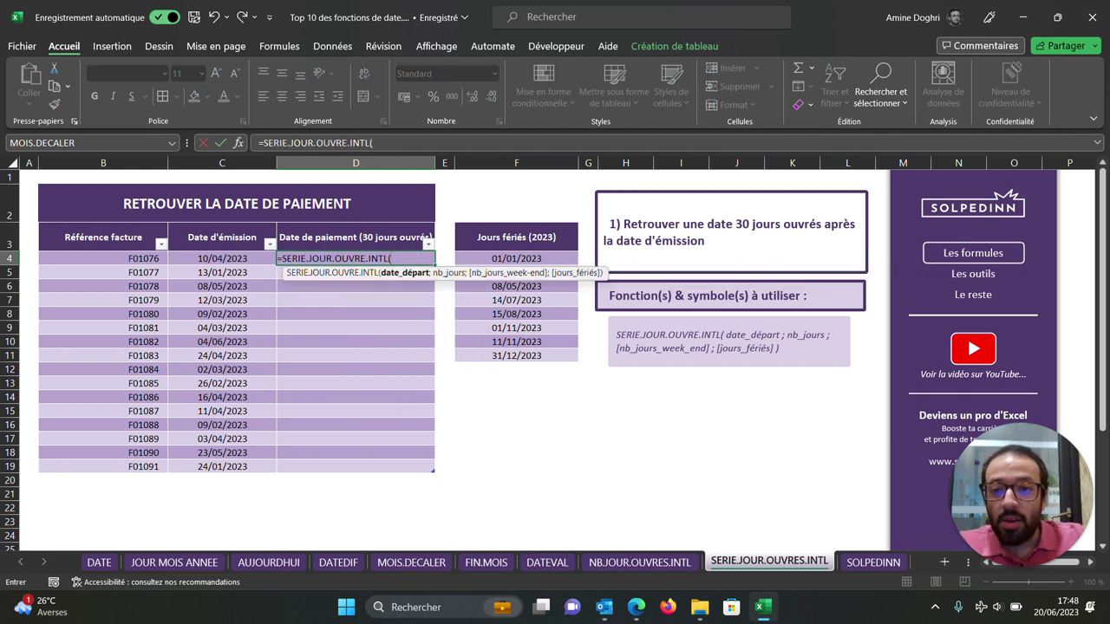
click(216, 258)
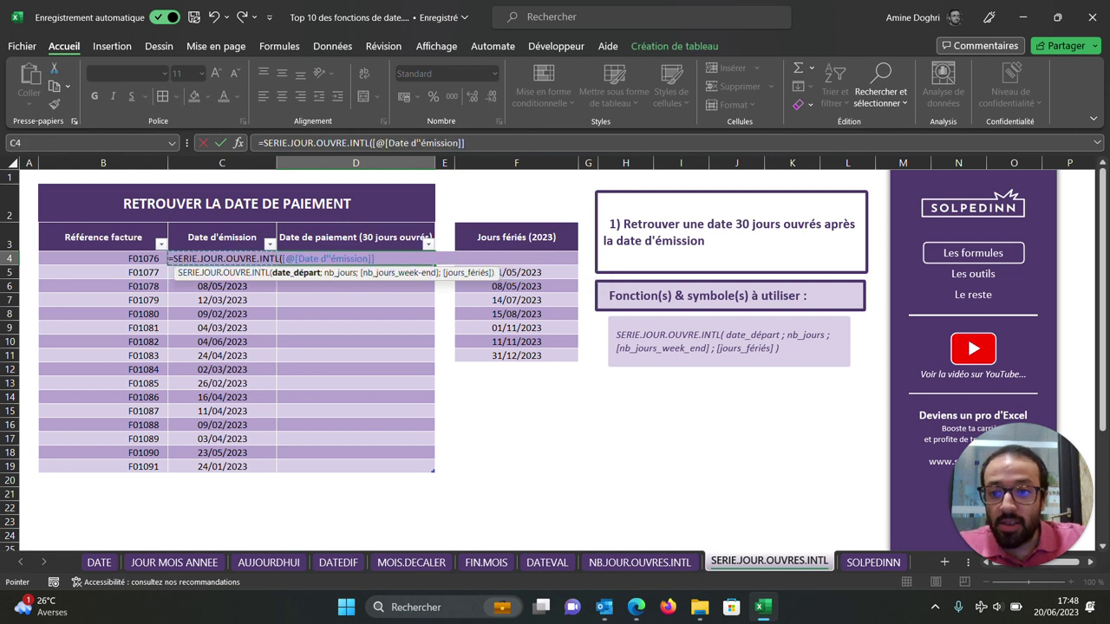
text(;)
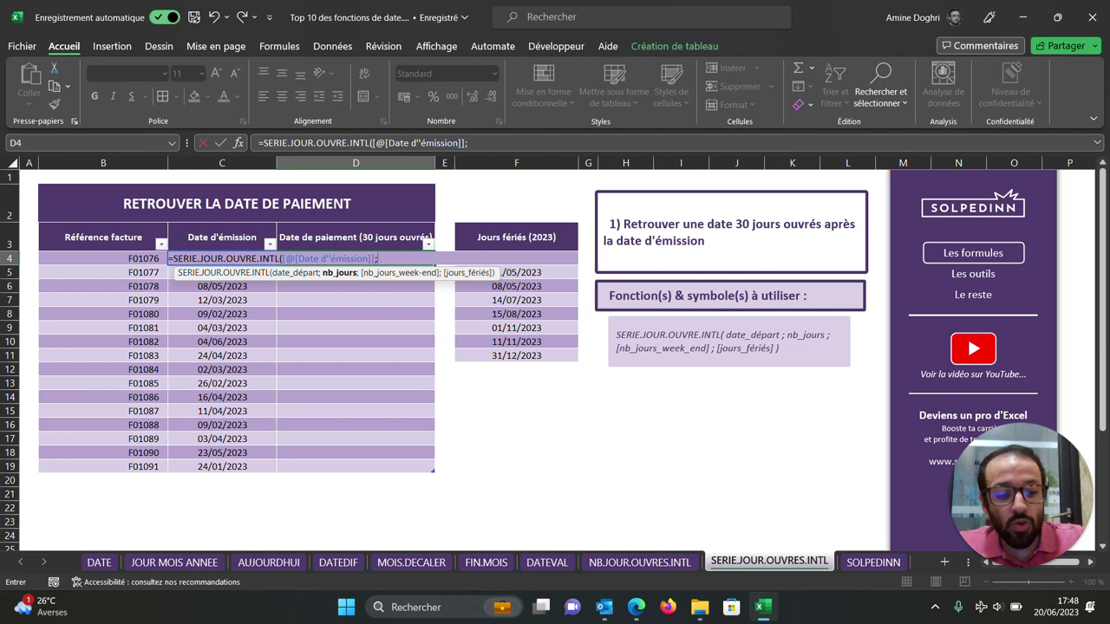
text(30)
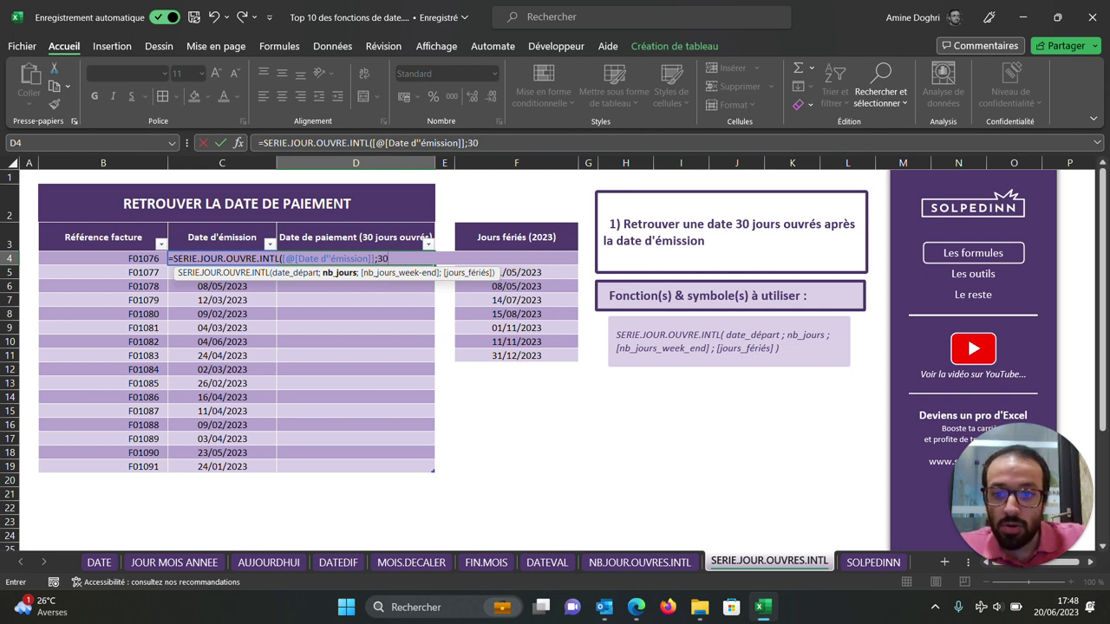
text(;)
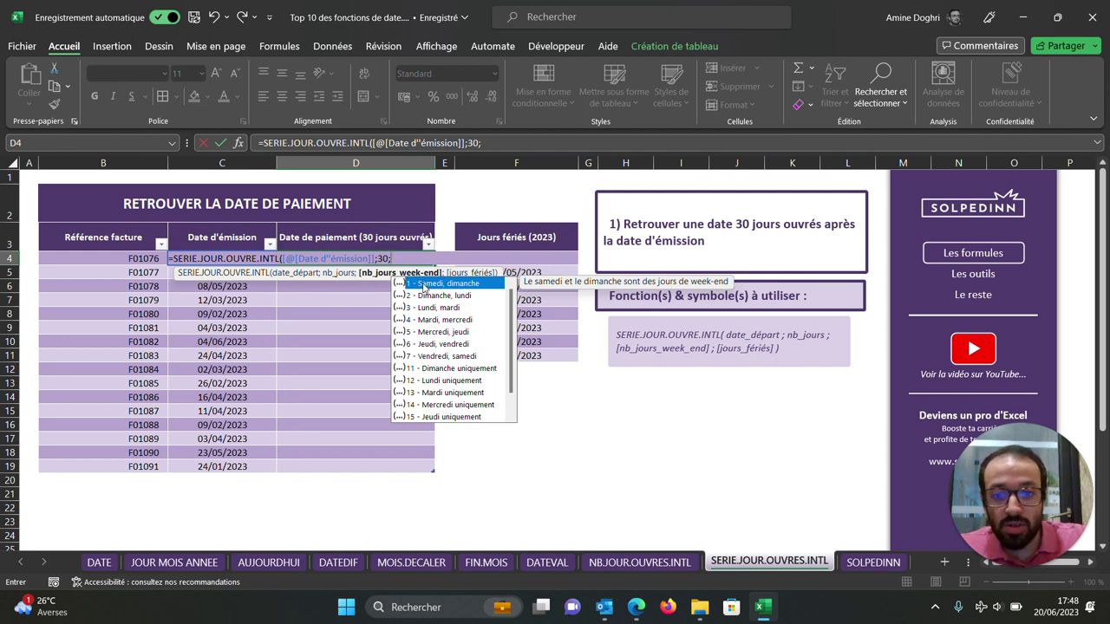
Finish the payment-date formula with weekend 1 and holidays $F$4:$F$11, filling column D.
double_click(424, 288)
text(;)
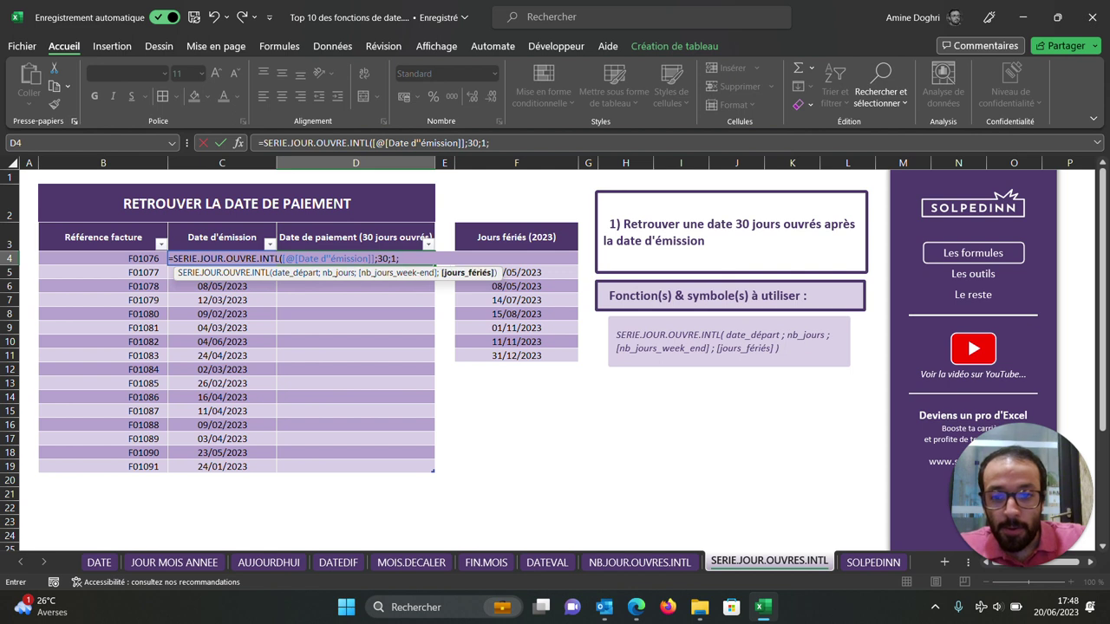
drag(574, 355, 574, 258)
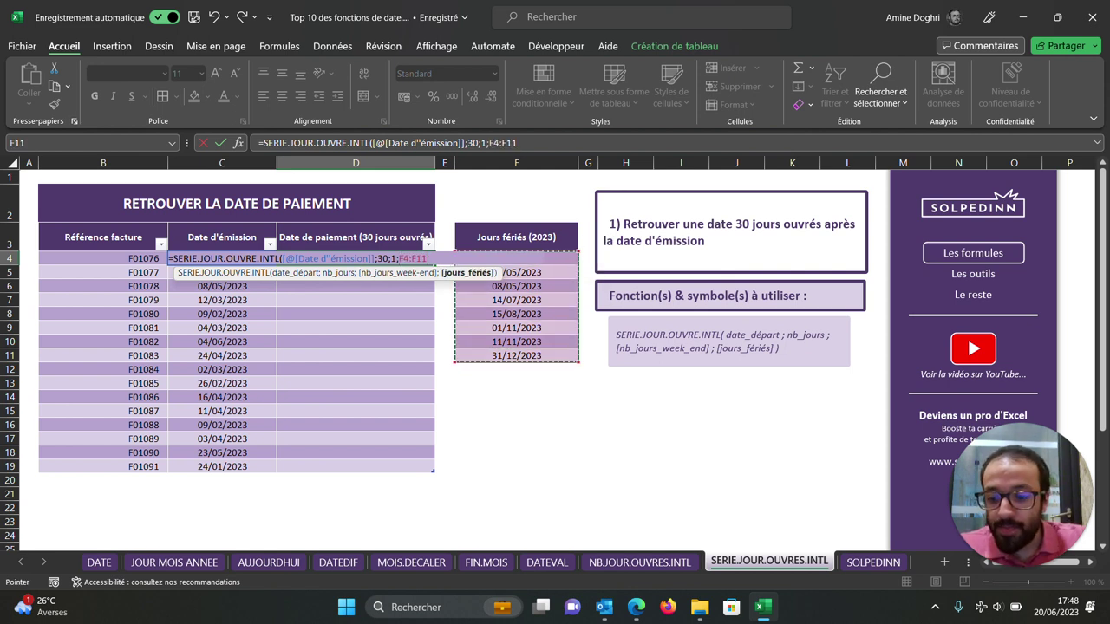
key(F4)
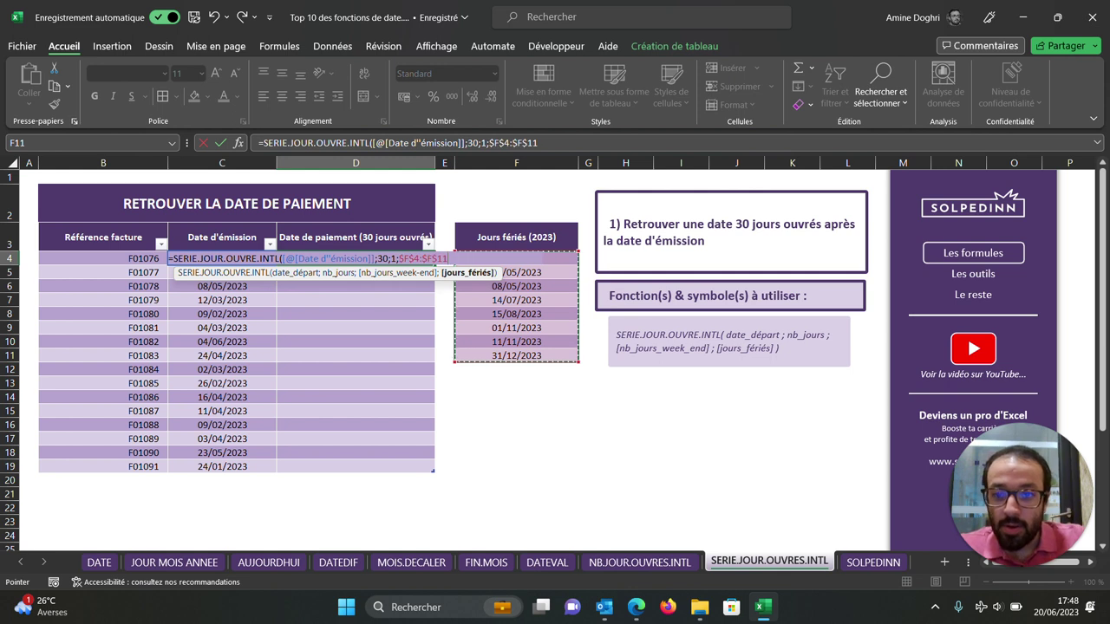
text())
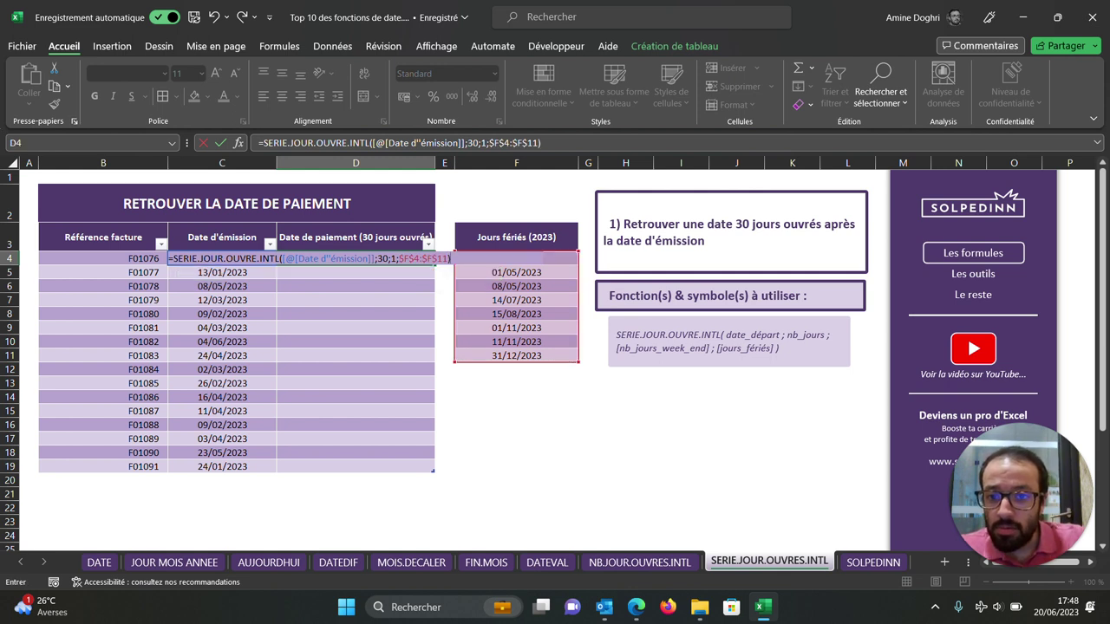
key(Return)
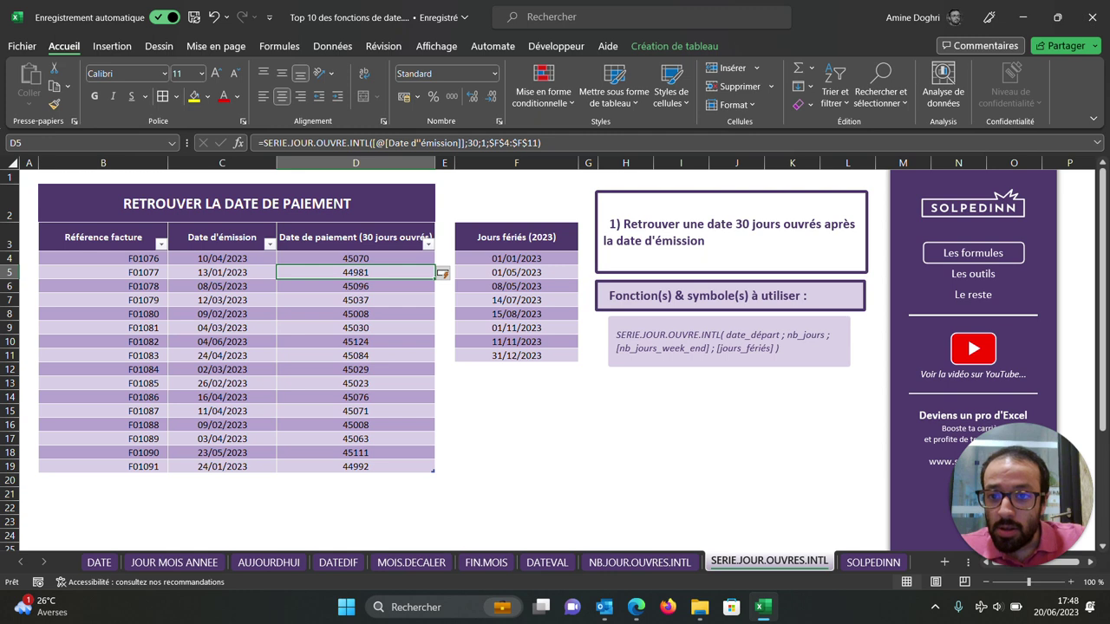
key(Up)
Format the payment dates D4:D19 as Date courte, e.g. 24/05/2023.
key(ctrl+shift+Down)
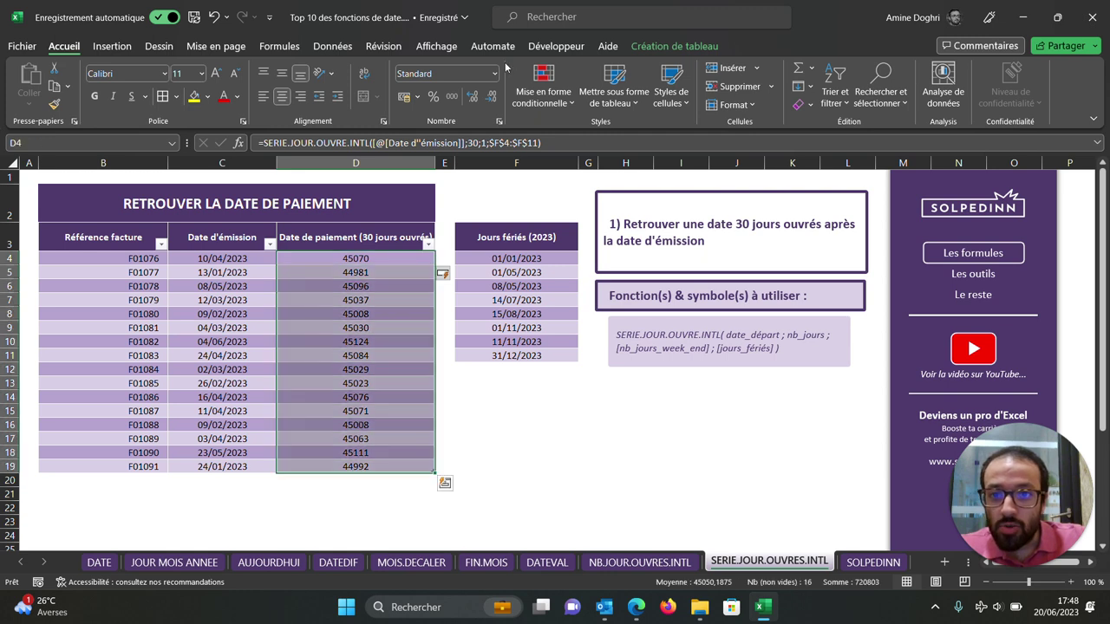
click(494, 74)
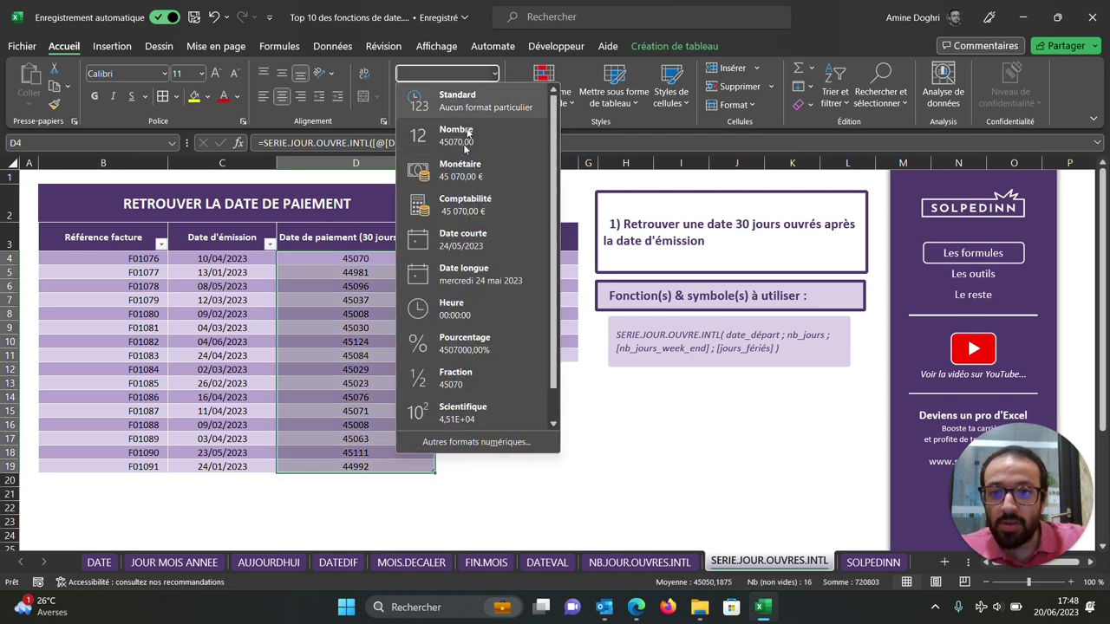
click(457, 237)
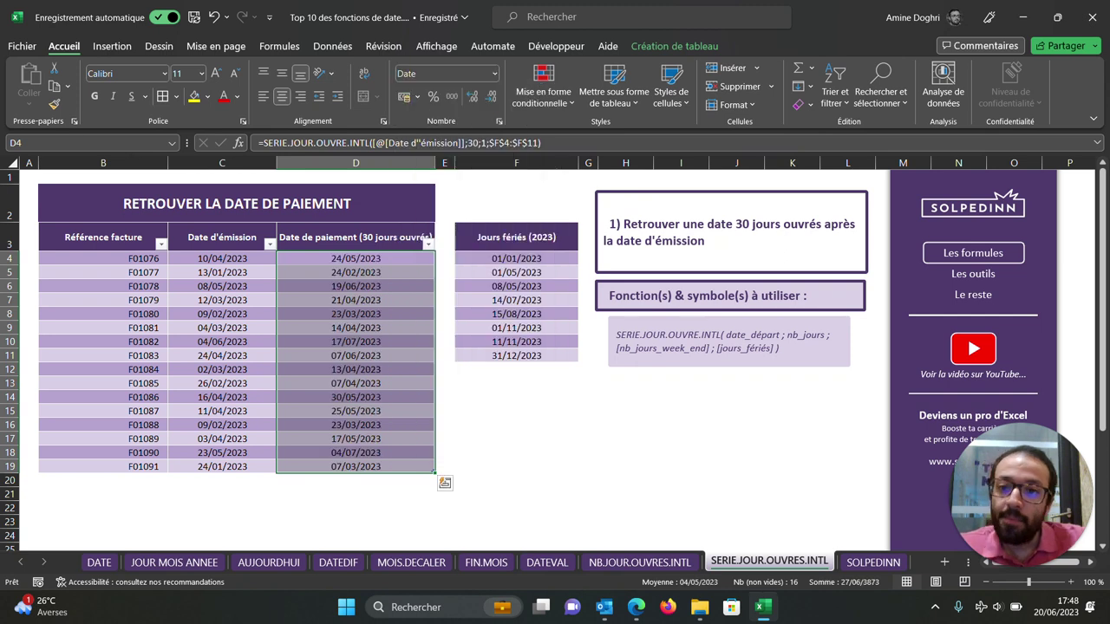
click(516, 467)
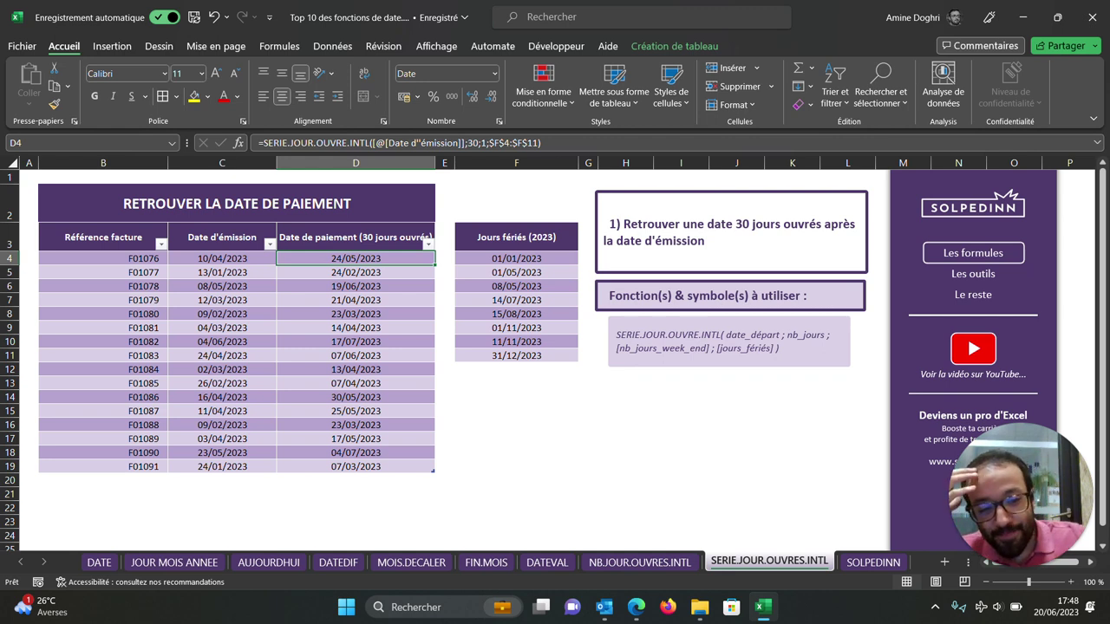
Switch to the SOLPEDINN sheet tab.
click(873, 562)
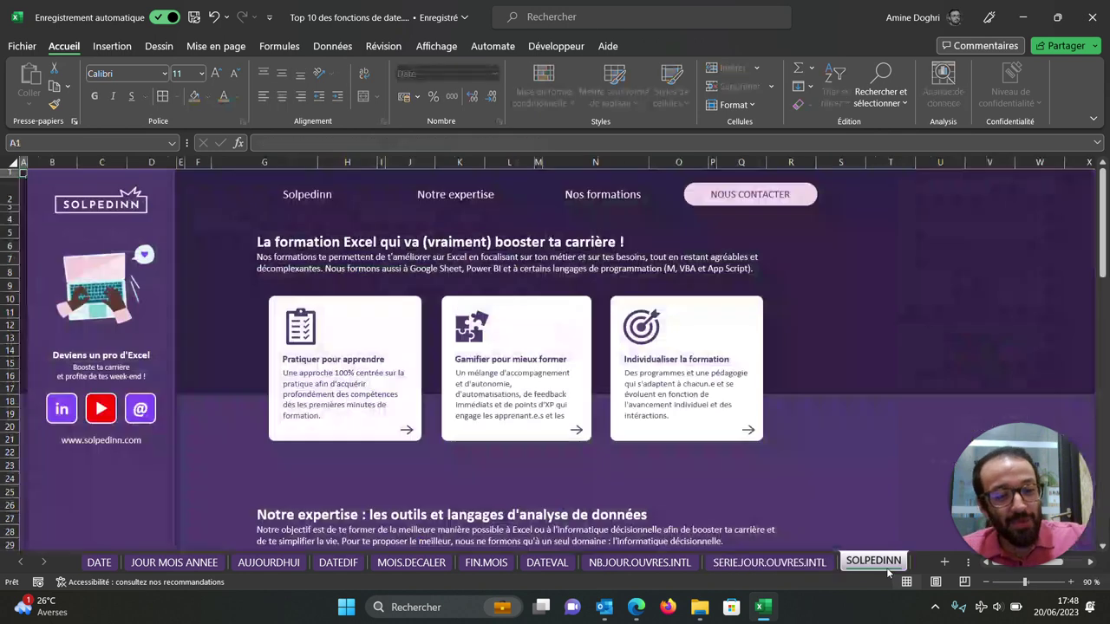